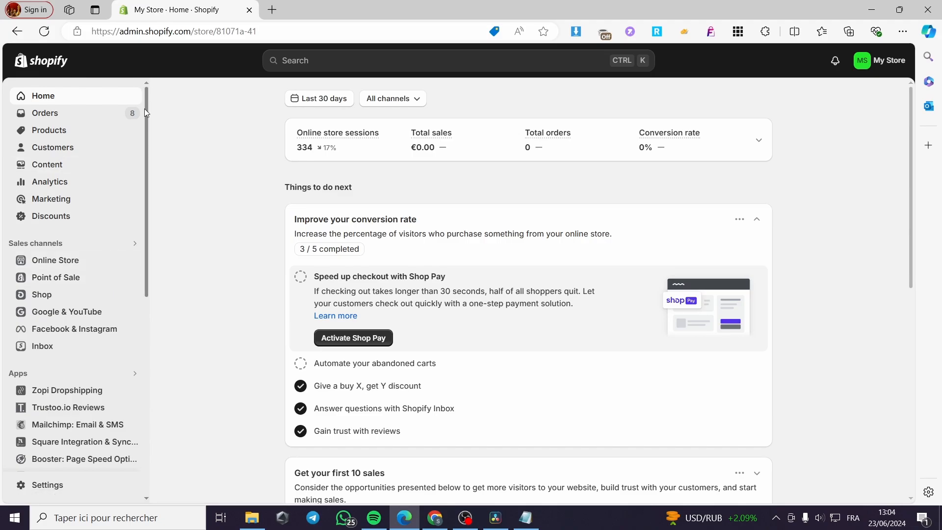
Step: Open the Online Store sales channel and view the live storefront
mouse_move(147, 107)
left_mouse_down()
mouse_move(149, 152)
mouse_move(149, 109)
left_mouse_up()
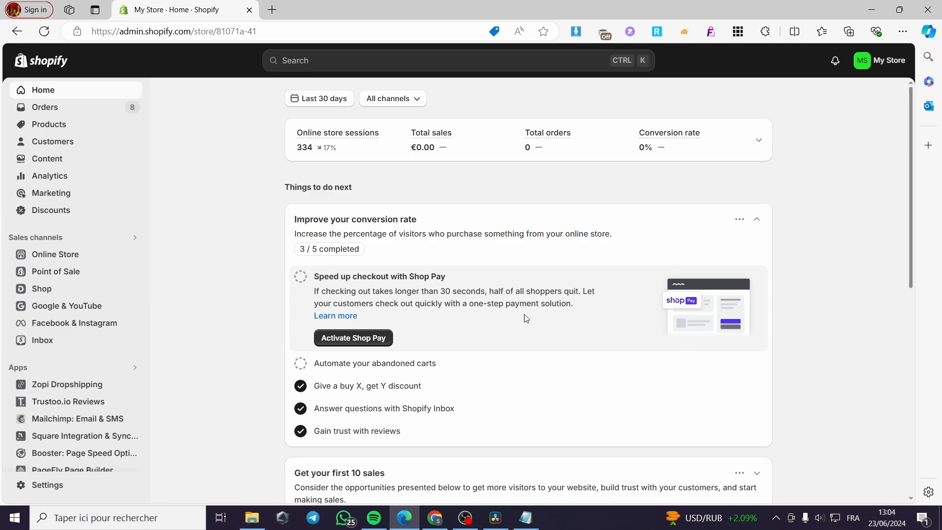
scroll(526, 318, "down", 3)
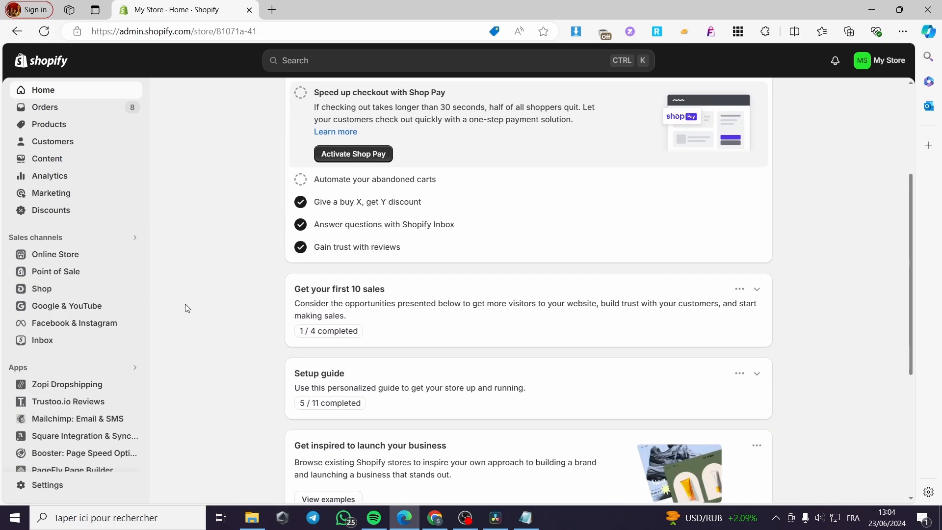
scroll(185, 308, "up", 3)
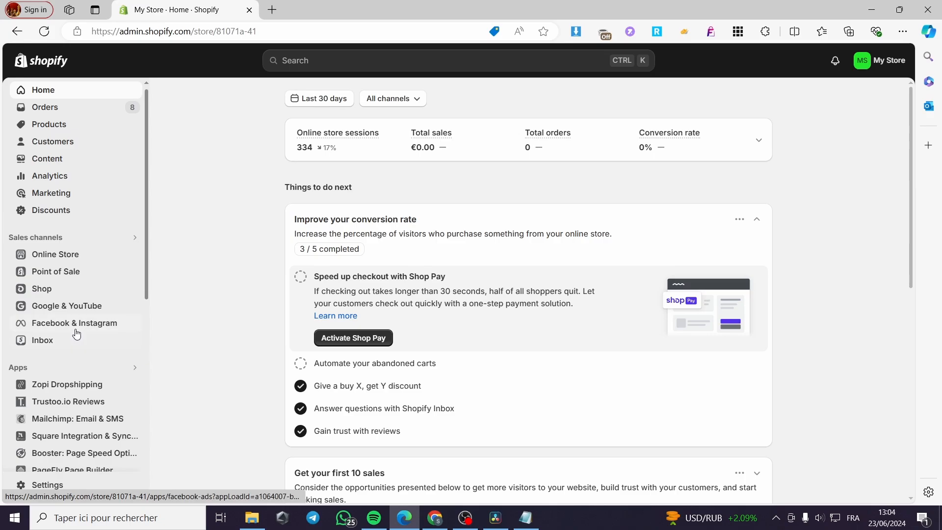
left_click(89, 256)
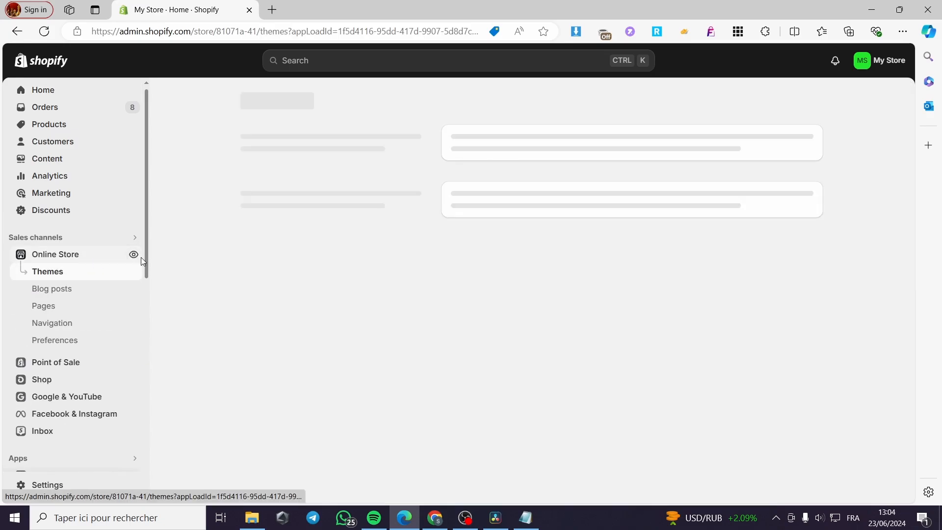
left_click(134, 255)
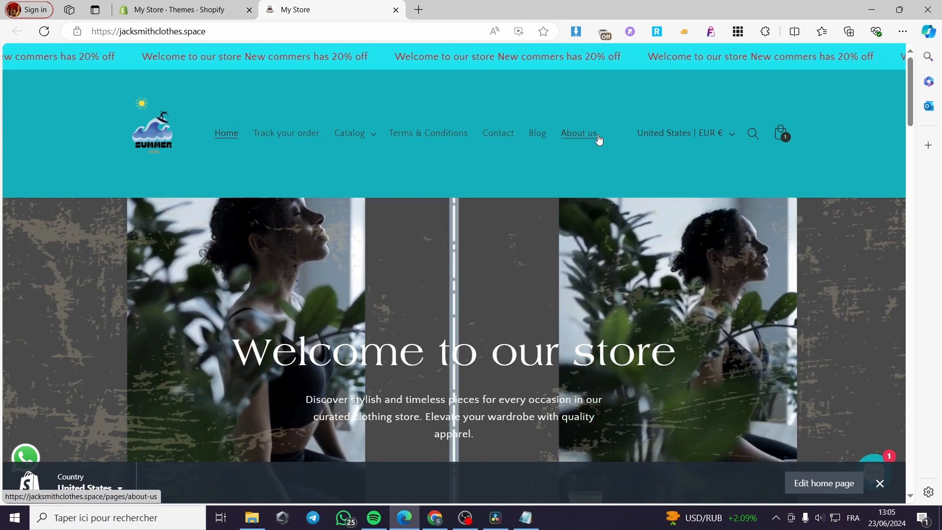
Step: Return to the store admin and open the Main menu from the Online Store's Navigation settings
left_click(166, 7)
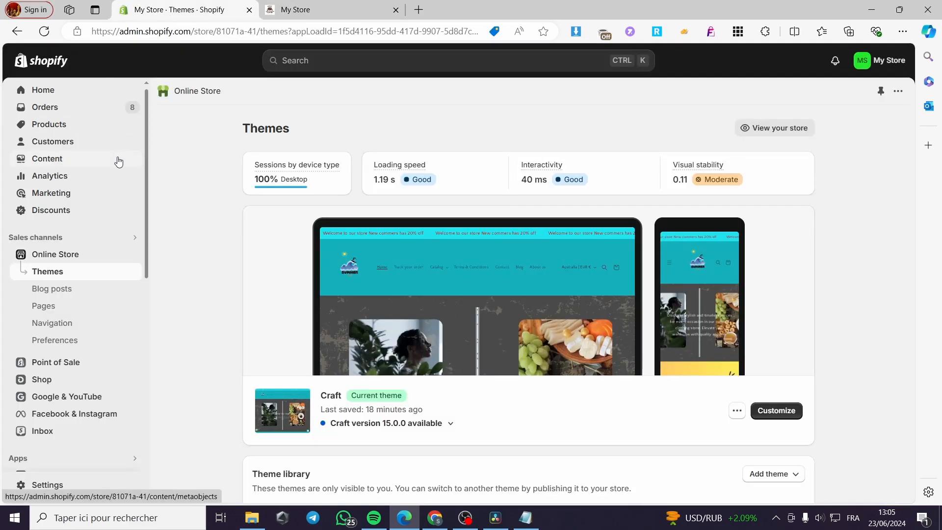
scroll(116, 157, "down", 2)
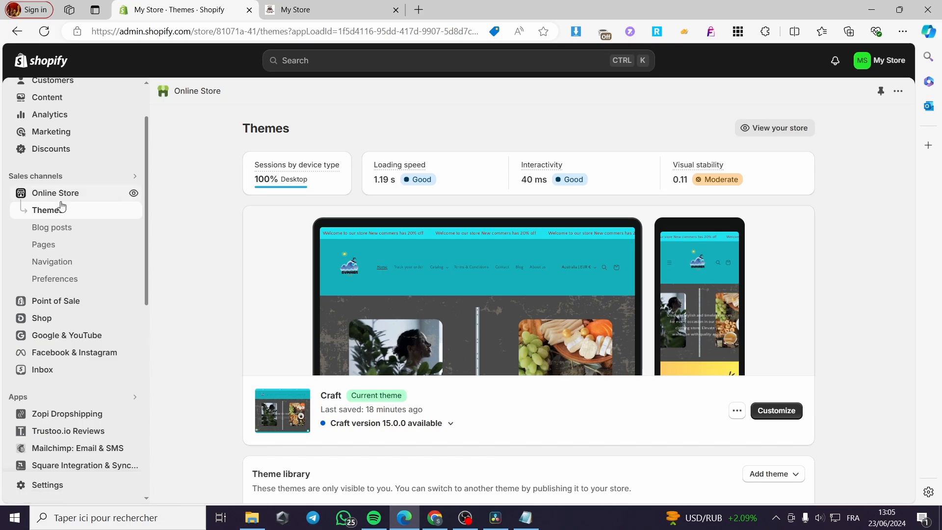
left_click(63, 266)
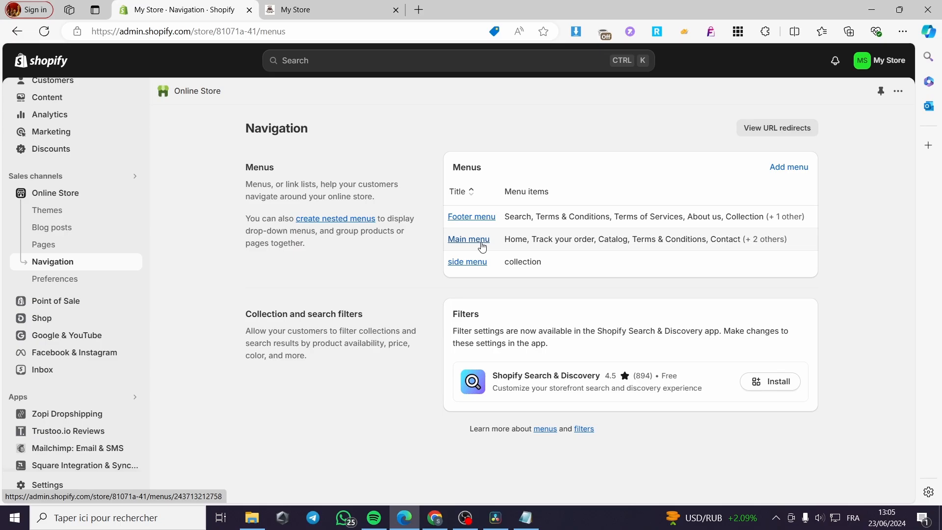
left_click(314, 10)
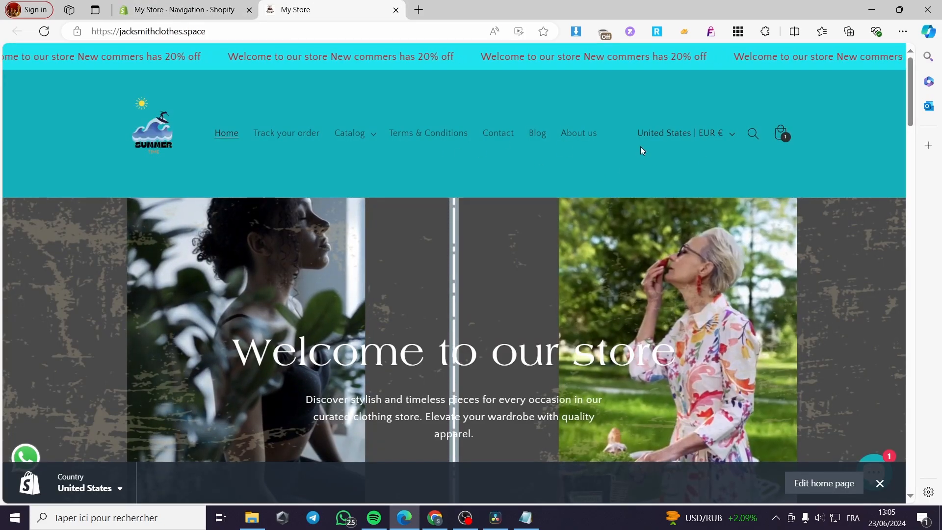
left_click(167, 9)
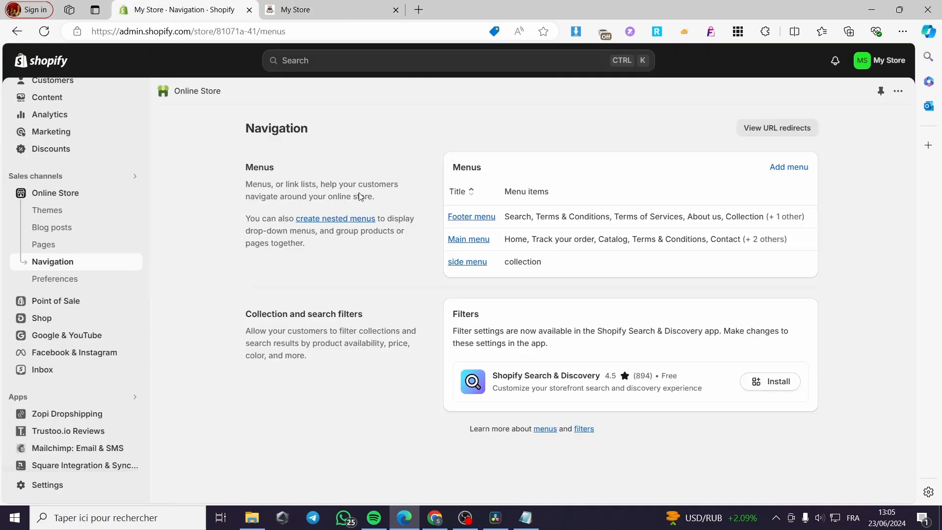
left_click(460, 244)
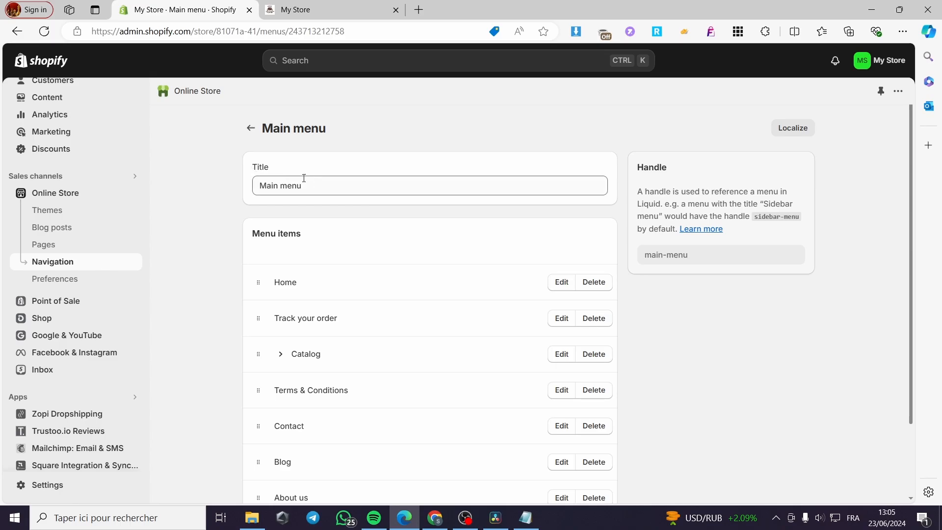
Step: Move the About us item directly below Home in the Main menu and save the menu
scroll(297, 251, "down", 2)
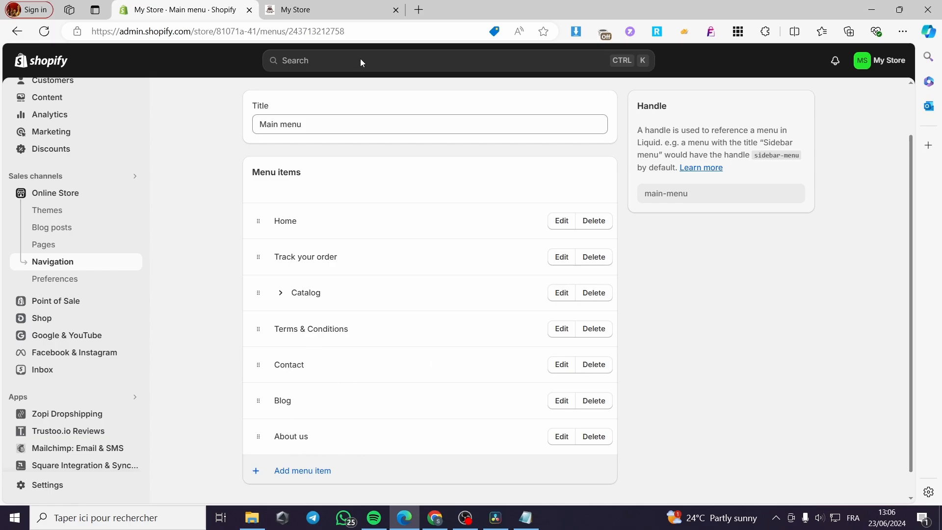
left_click(344, 10)
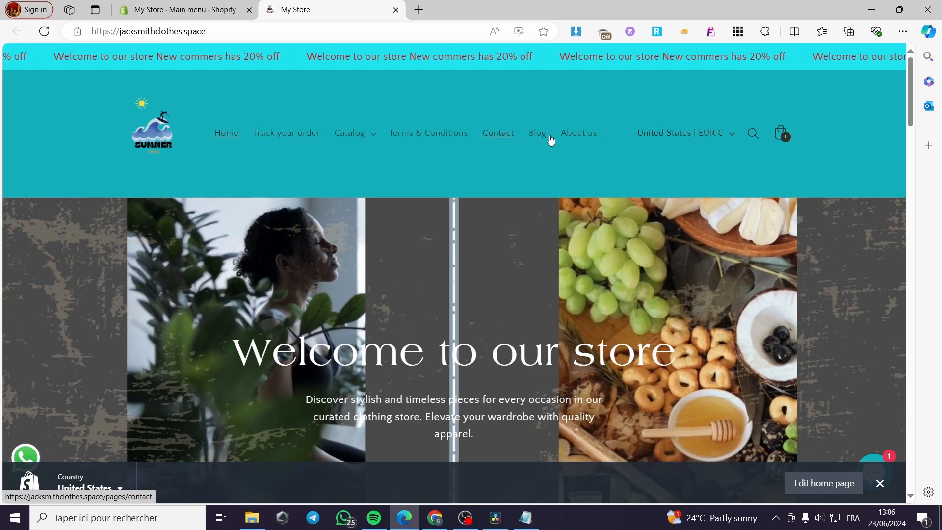
left_click(147, 6)
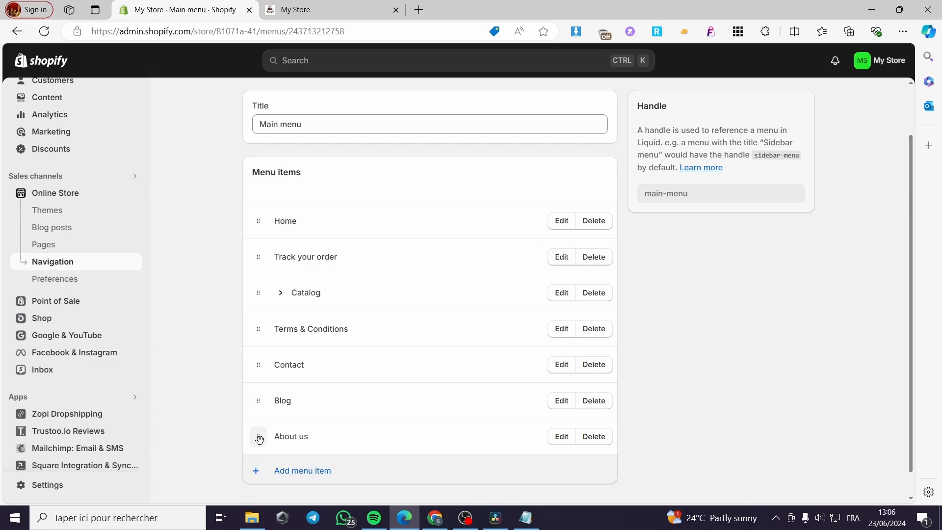
left_click_drag(258, 437, 264, 268)
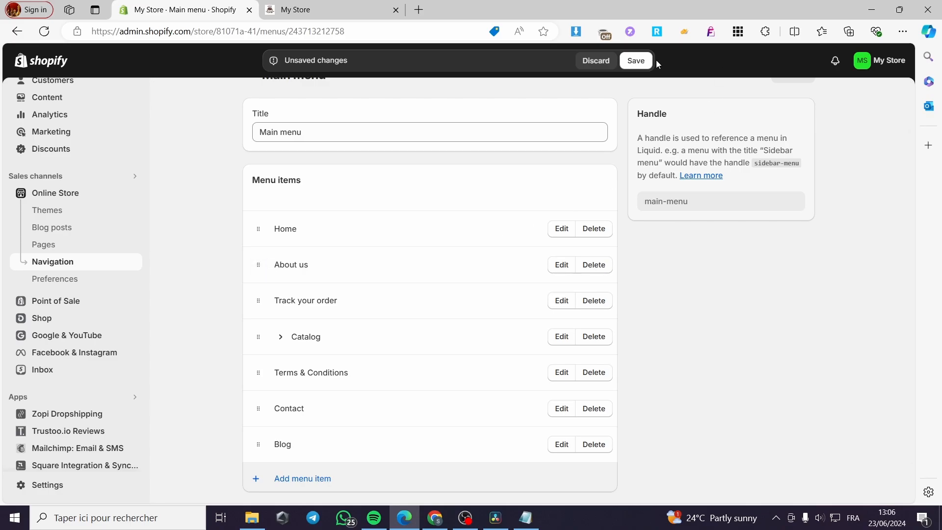
left_click(637, 61)
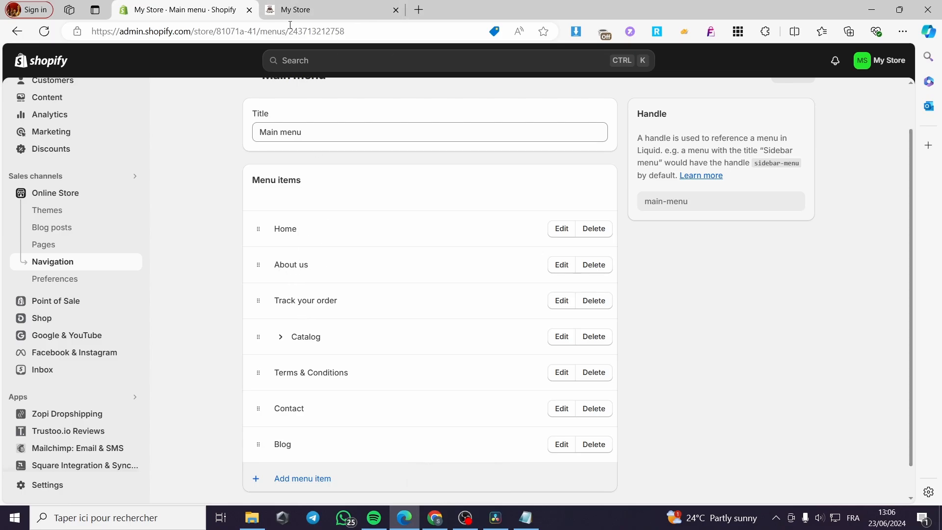
Step: Reload the live storefront to check the order of the header menu items
left_click(296, 6)
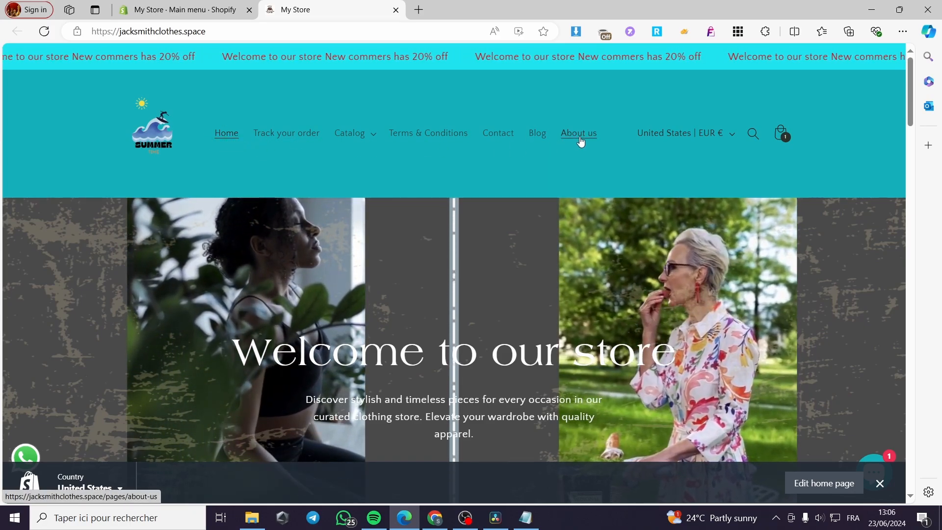
left_click(45, 32)
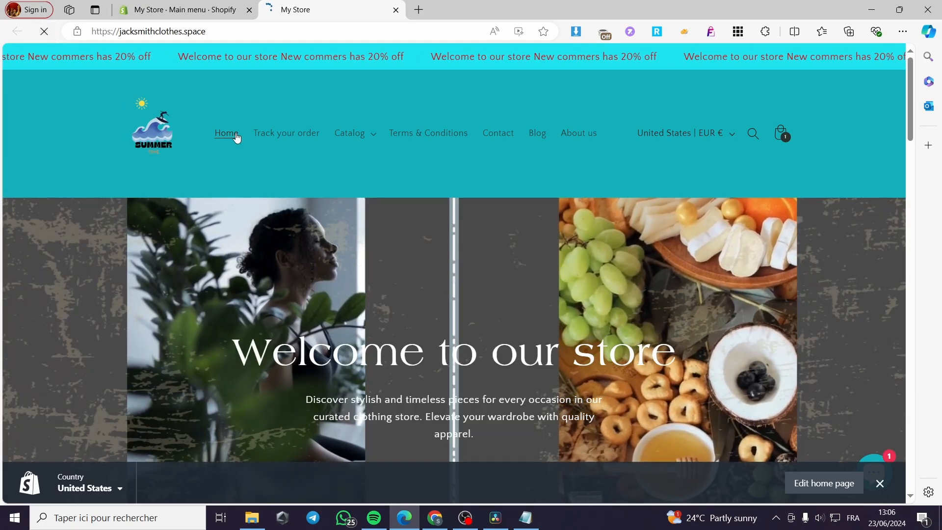
left_click(49, 34)
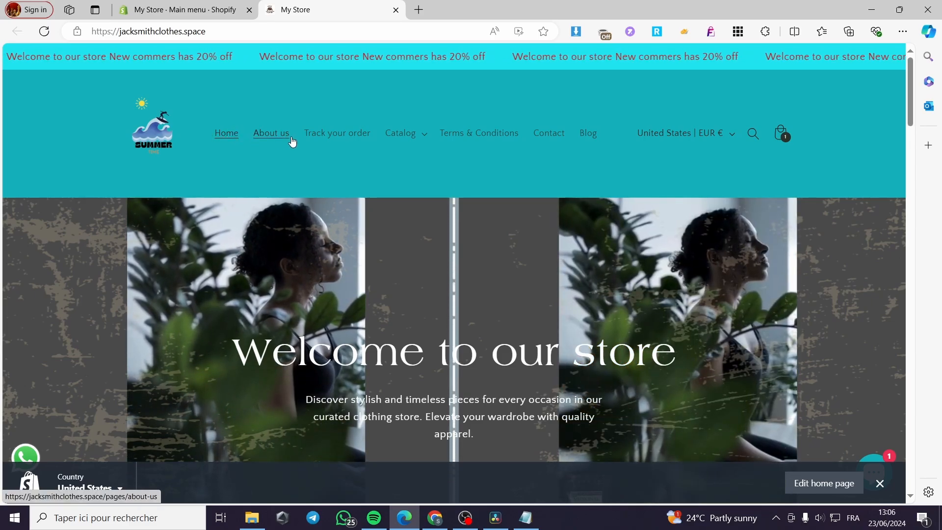
Step: Review the Catalog sub-items in the Main menu, nest About us under Home and save the menu
left_click(216, 9)
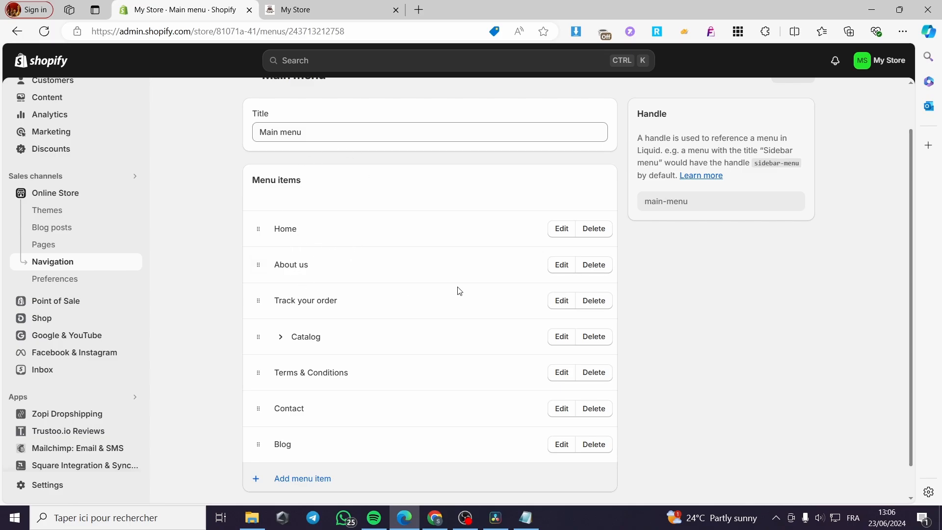
left_click(281, 338)
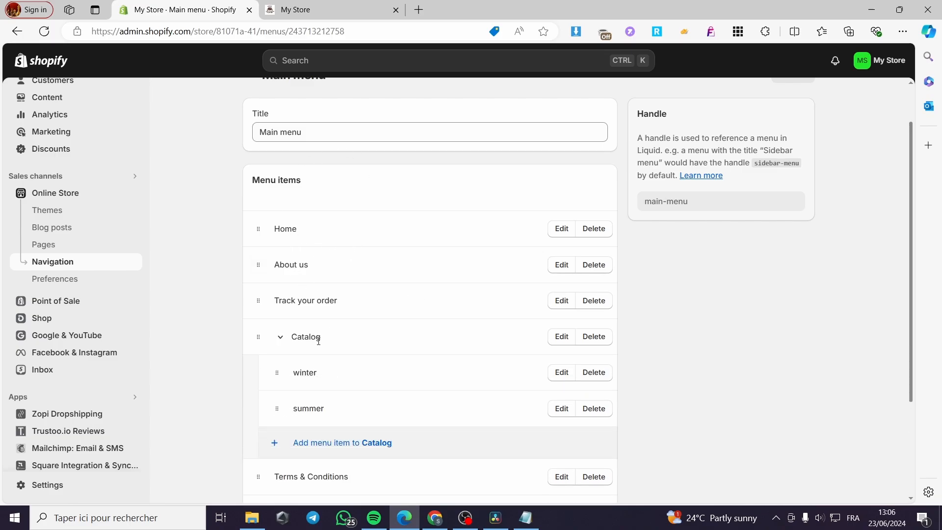
left_click(280, 339)
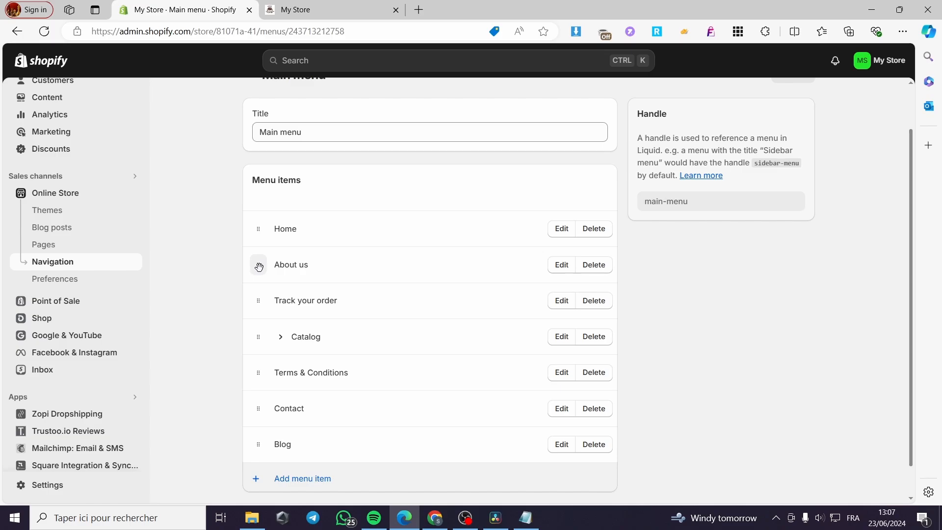
left_click_drag(259, 266, 261, 267)
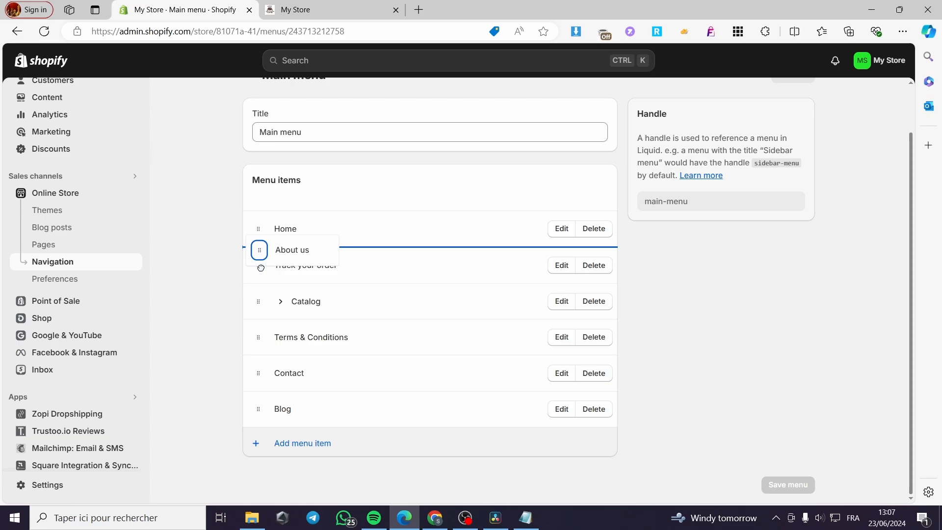
left_click_drag(261, 267, 306, 266)
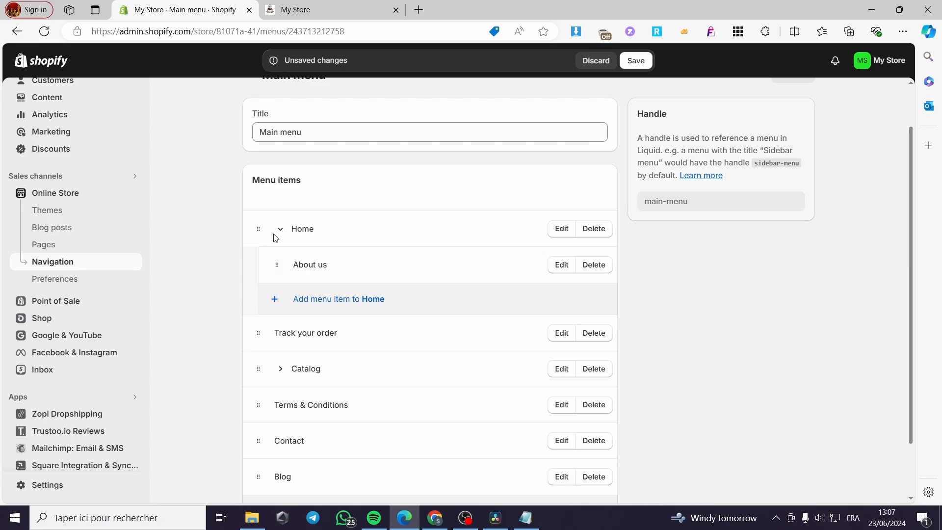
left_click(636, 60)
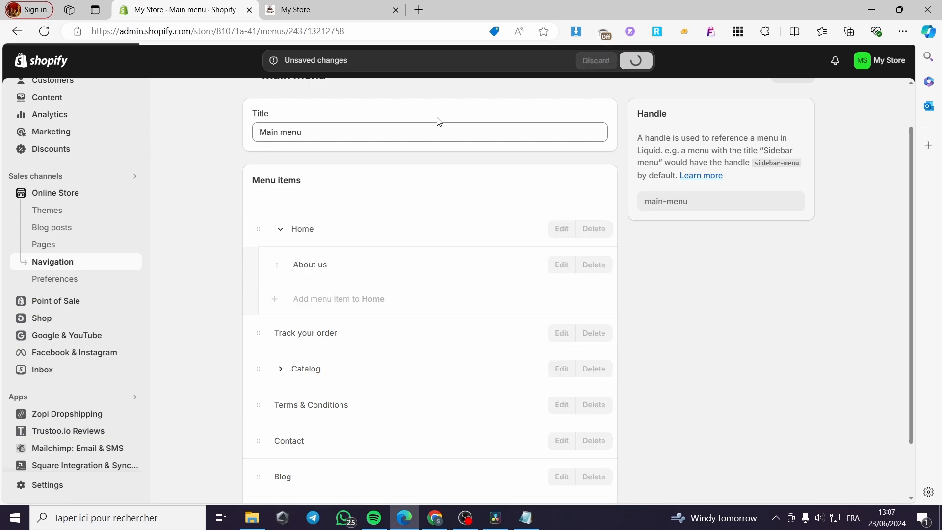
Step: Reload the storefront and open the About us page from the Home dropdown in the header
left_click(332, 6)
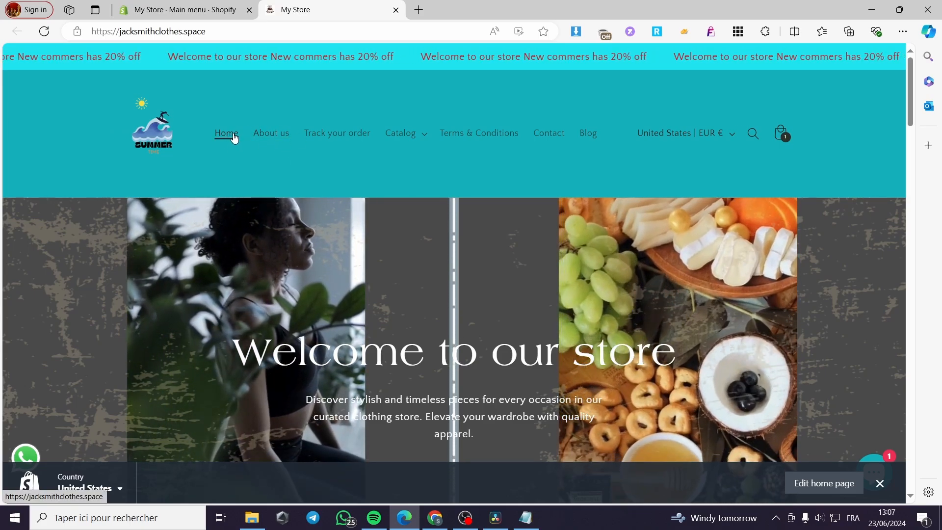
left_click(44, 32)
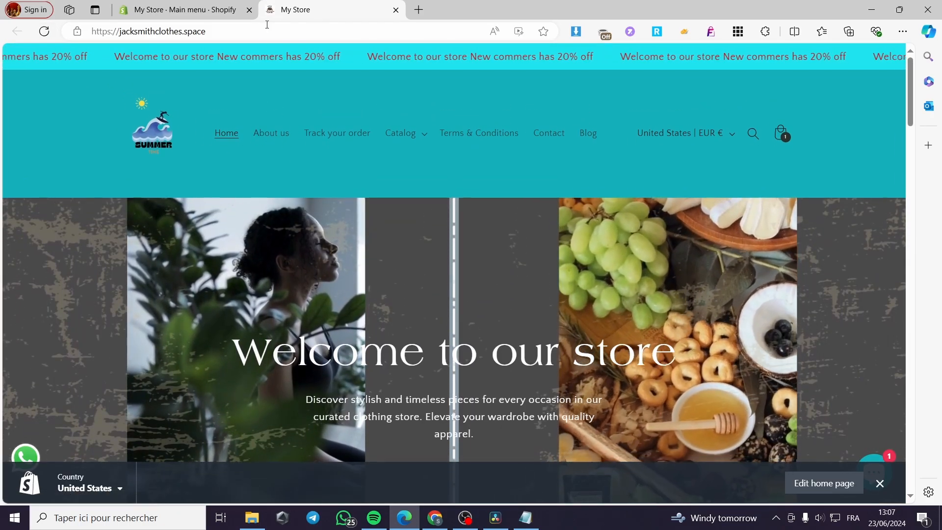
left_click(268, 28)
key("Return")
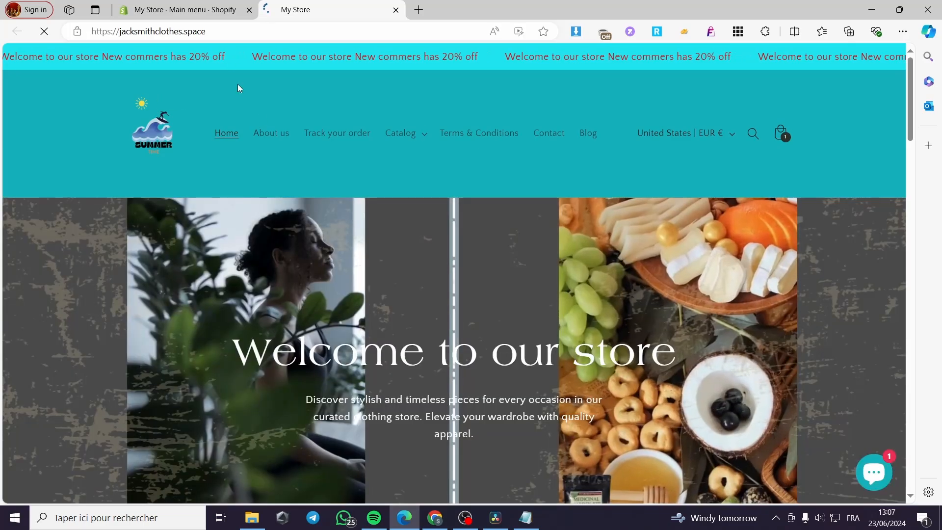
left_click(228, 139)
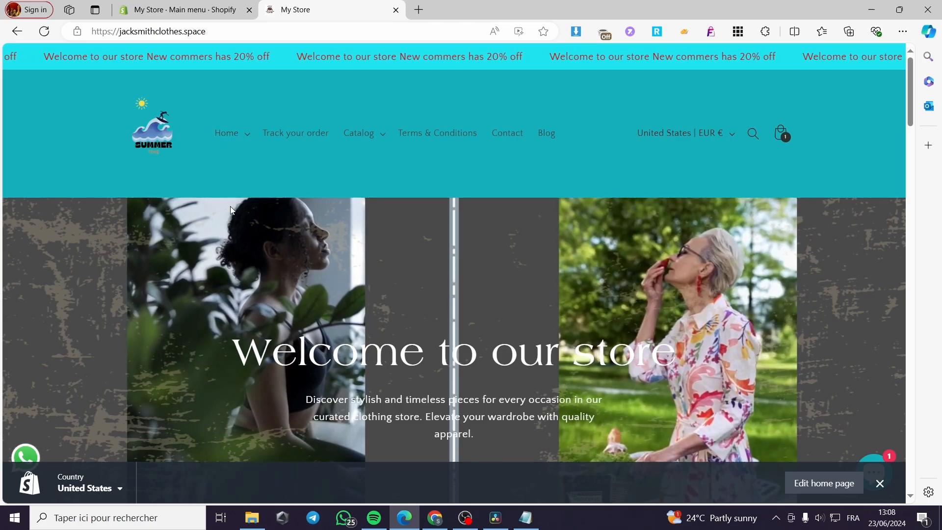
left_click(246, 134)
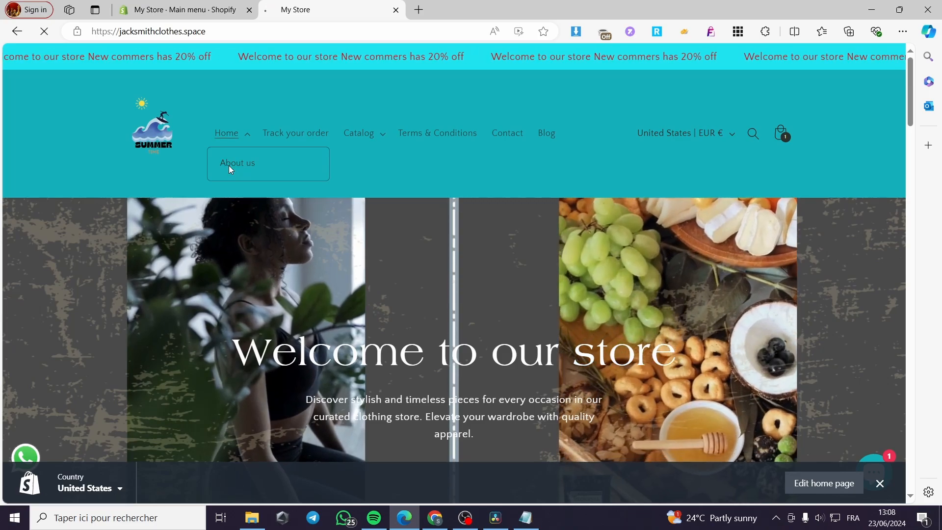
left_click(229, 167)
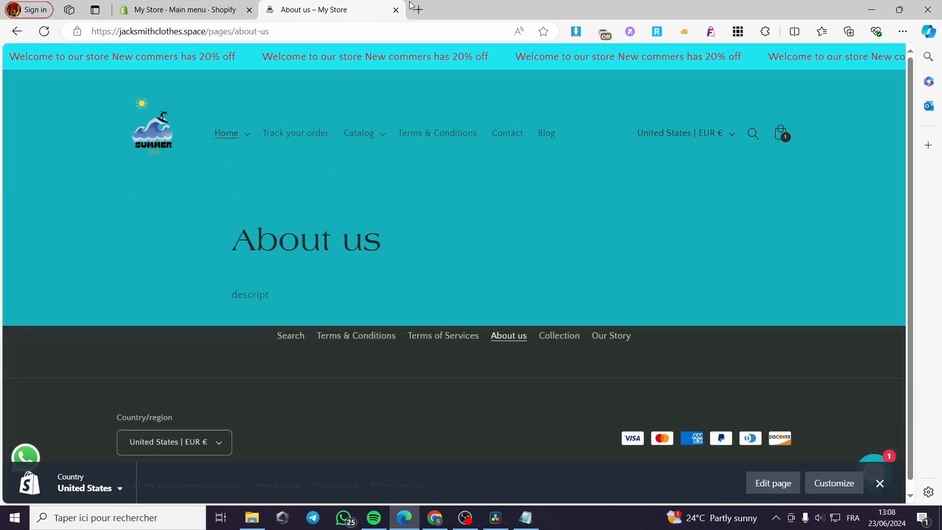
Step: Return to the Main menu in the Shopify admin and collapse the sub-items under Home
left_click(198, 6)
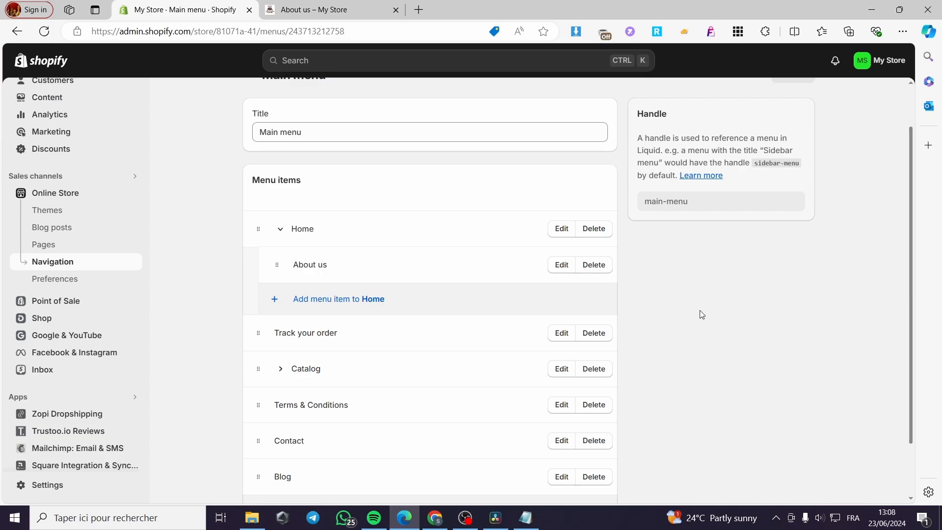
scroll(638, 277, "down", 2)
scroll(348, 263, "up", 1)
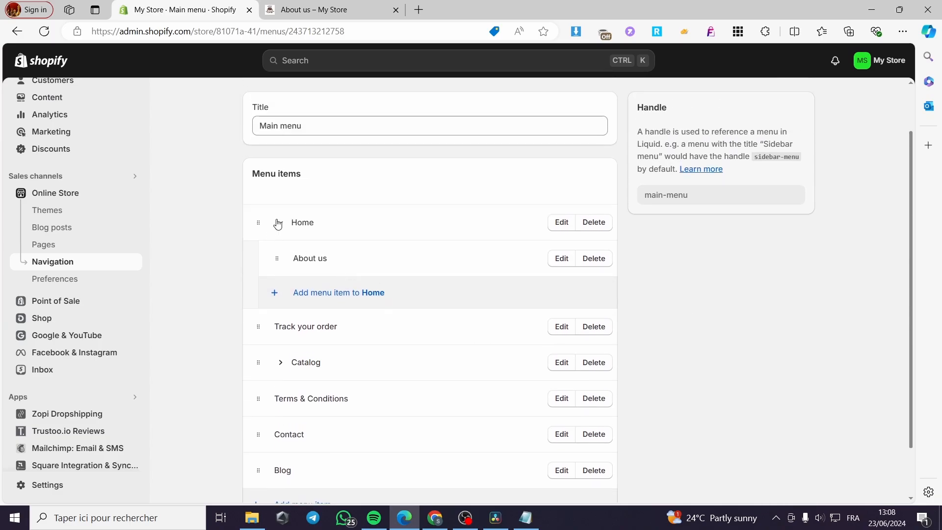
left_click(278, 223)
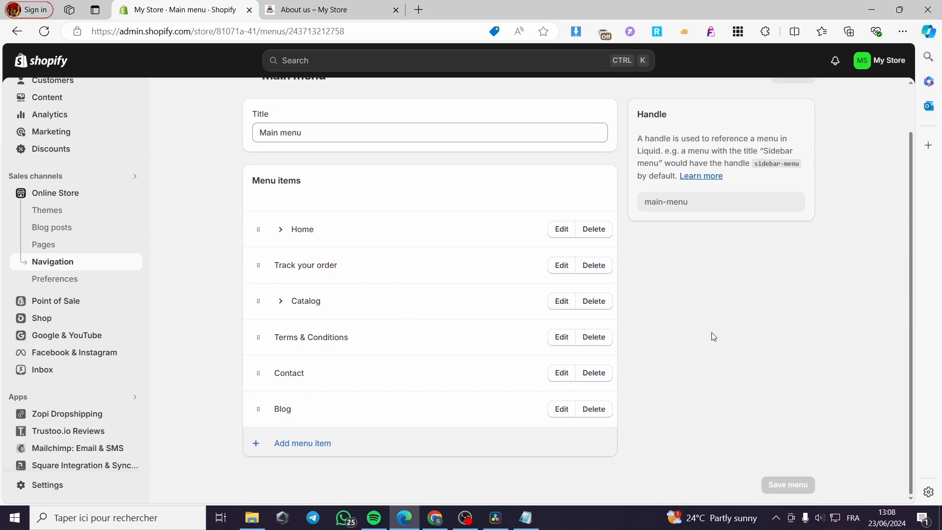
left_click(297, 447)
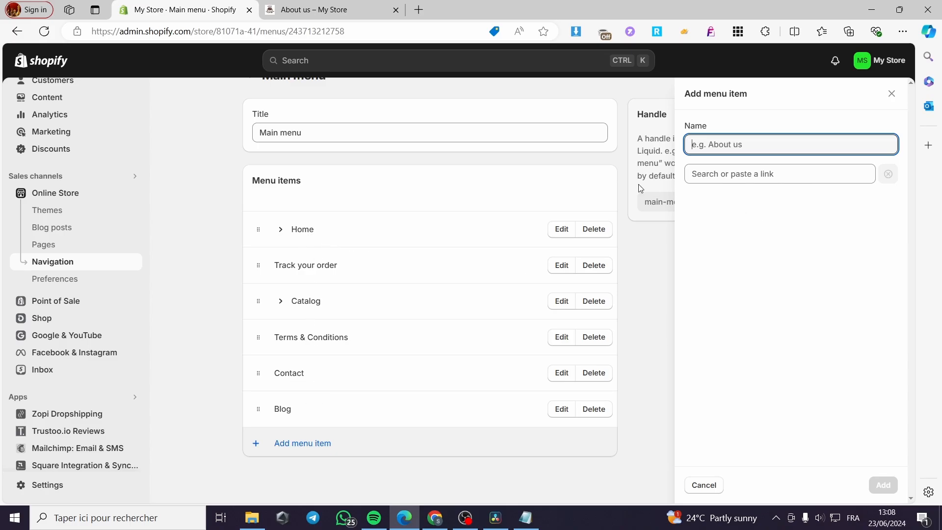
left_click(646, 250)
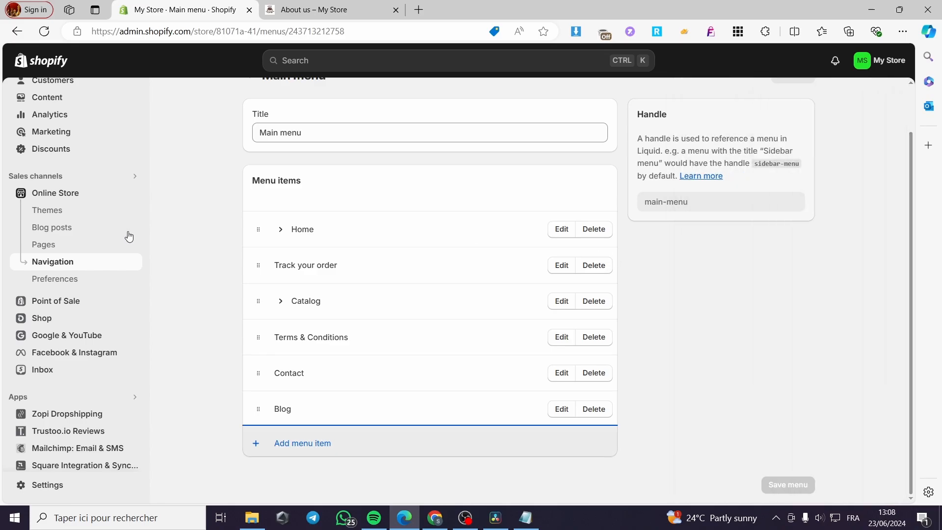
Step: Start a new page in the online store's Pages section and title it "Amazing products"
left_click(44, 249)
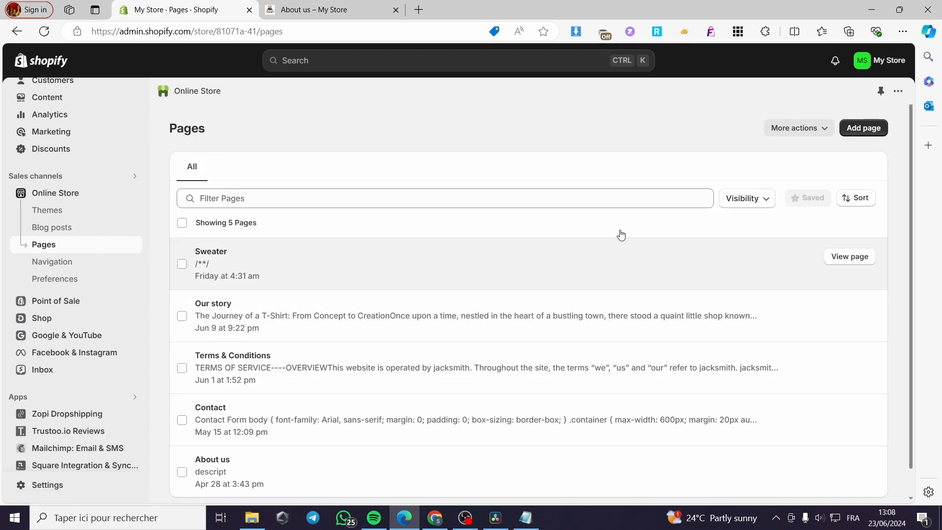
left_click(870, 128)
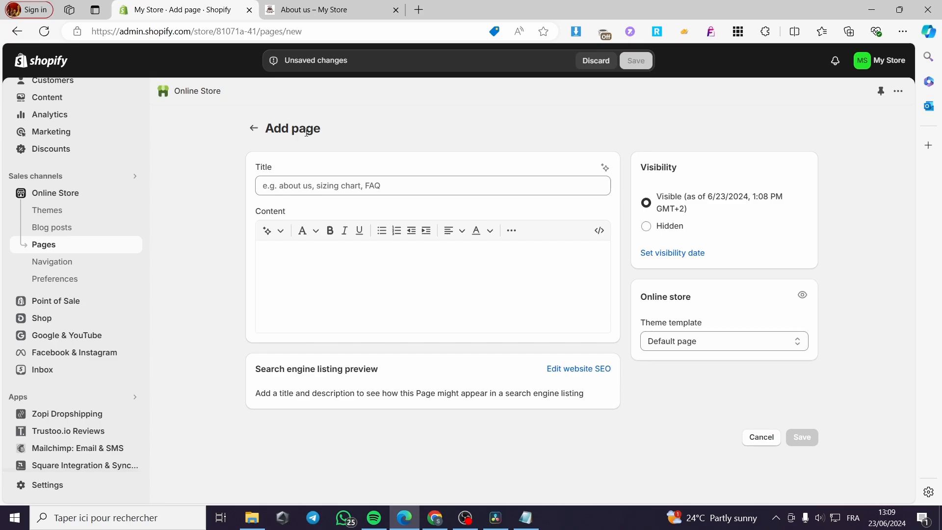
left_click(260, 185)
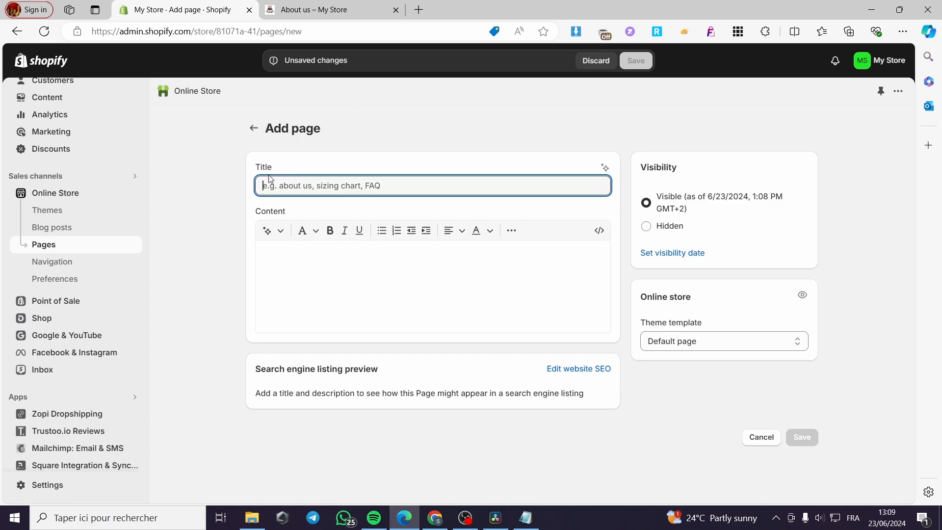
type("Amamzing")
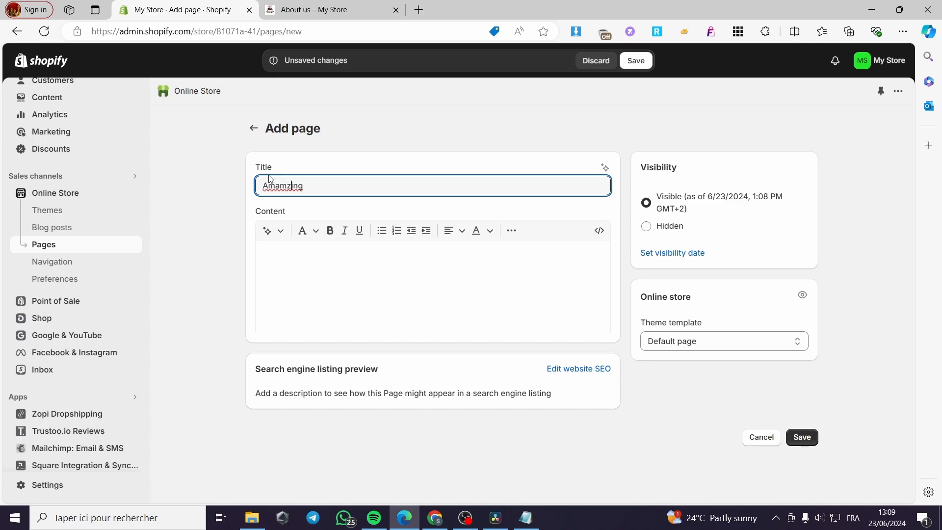
key("BackSpace")
Step: Copy the page title into the content so it reads "Amazing products", and save the page
left_click(343, 288)
left_click_drag(364, 185, 222, 185)
key("ctrl+c")
left_click(331, 305)
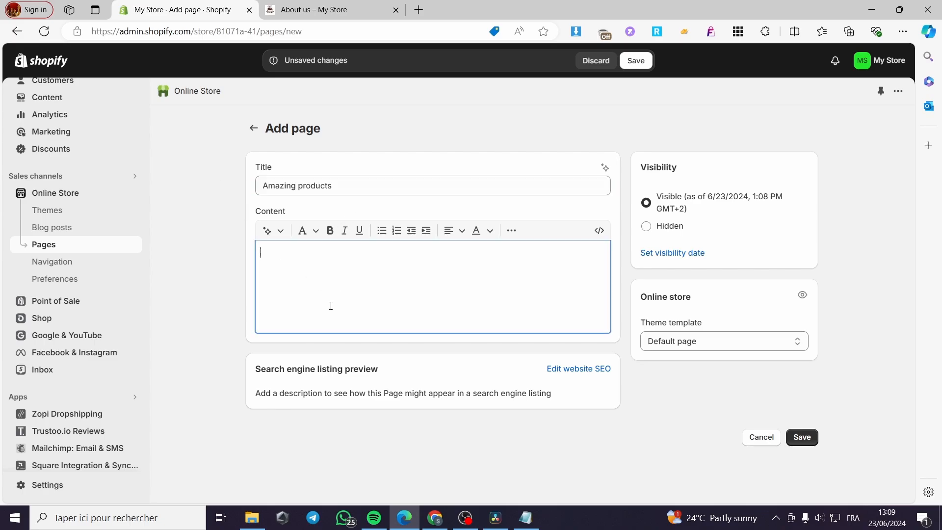
key("ctrl+v")
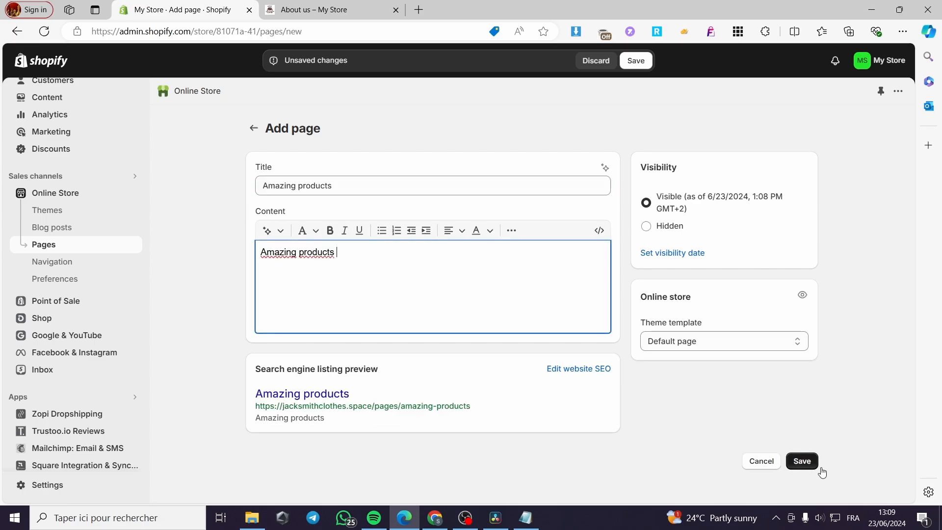
left_click(803, 462)
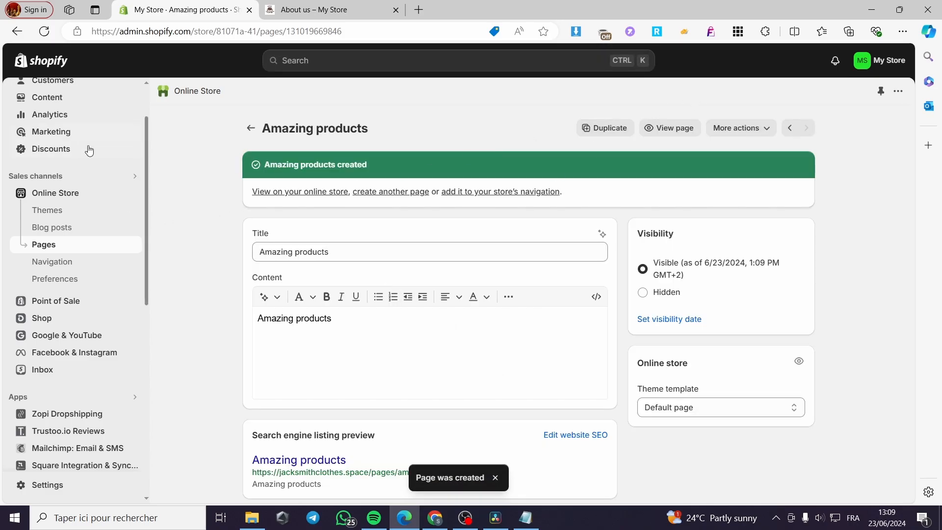
Step: Go back to the Pages list and check the entry for the Amazing products page
left_click(44, 248)
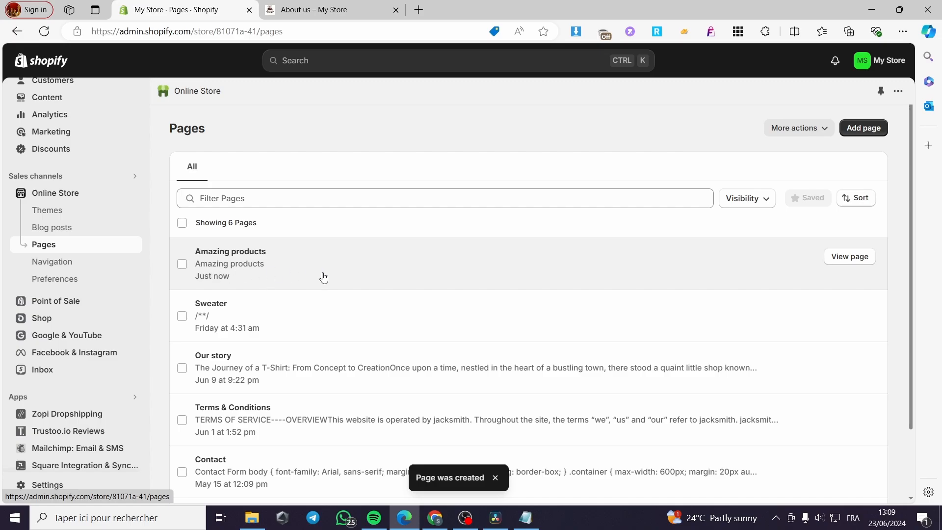
scroll(423, 276, "down", 2)
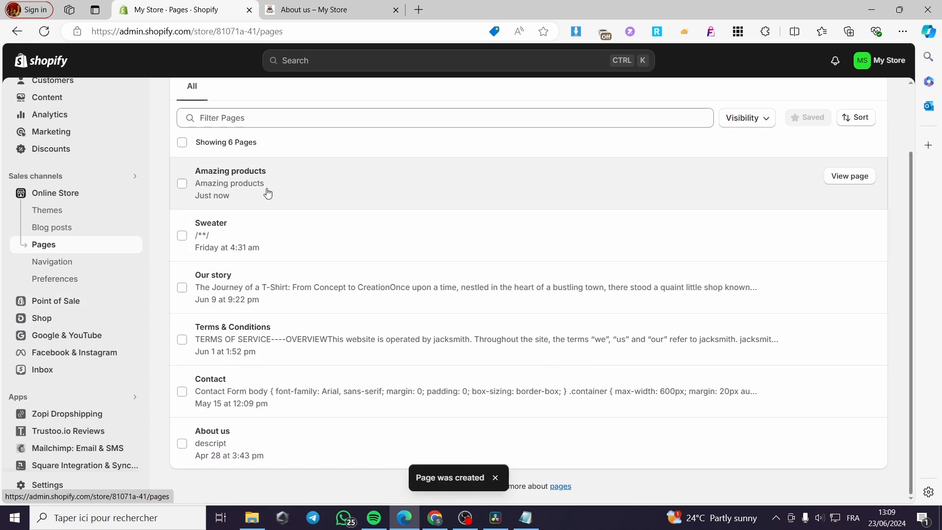
scroll(265, 190, "up", 2)
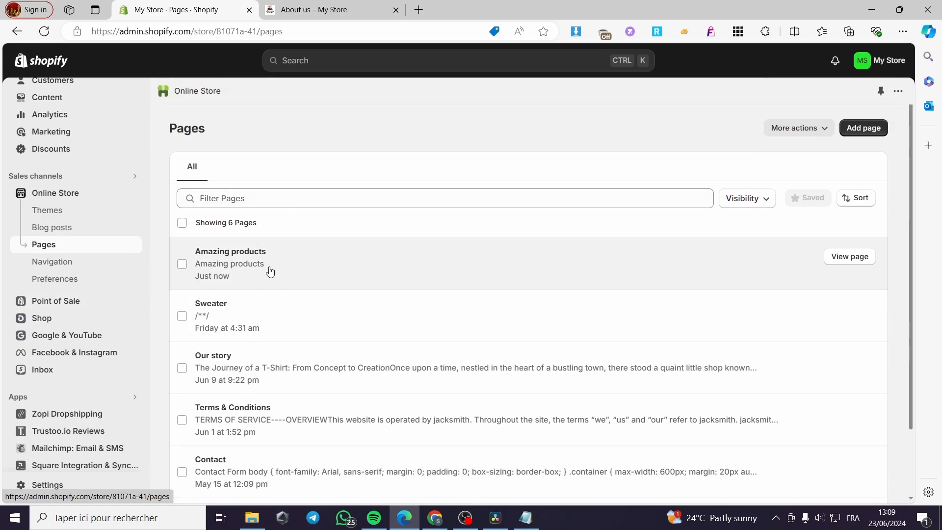
Step: Add a menu item named "Amazing products" to the Main menu, linked to the Amazing products page
left_click(45, 266)
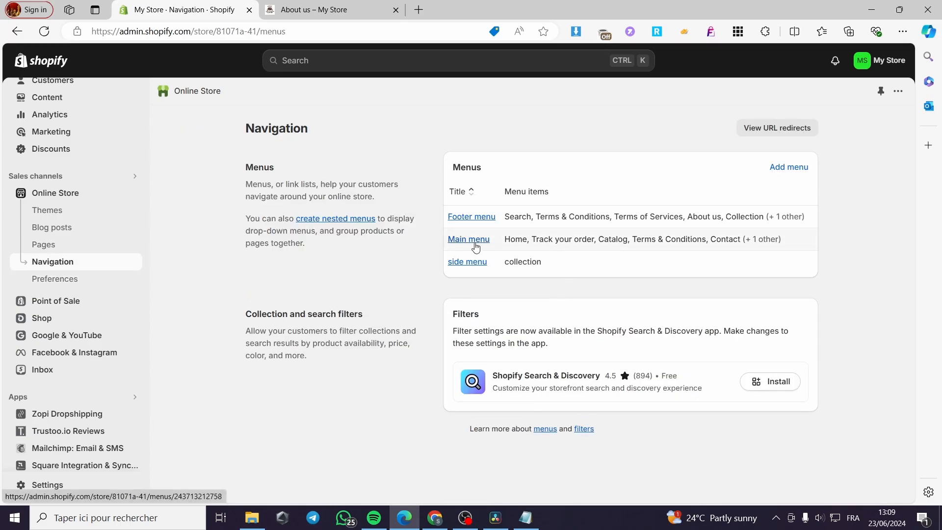
left_click(475, 246)
scroll(417, 250, "down", 1)
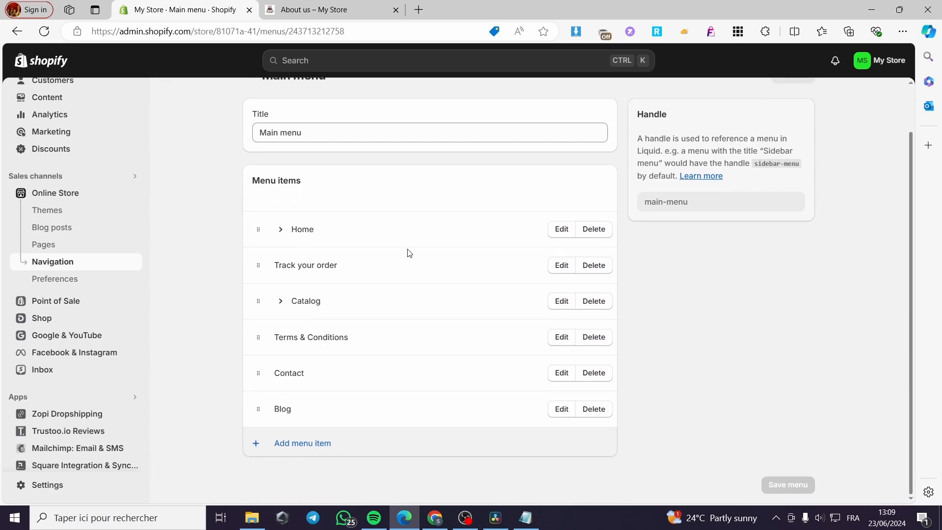
left_click(290, 445)
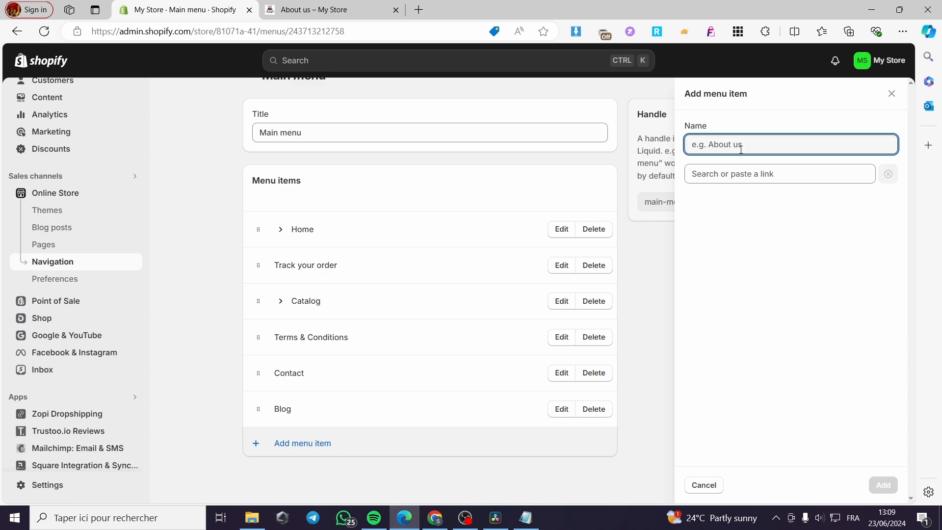
type("Amazing products")
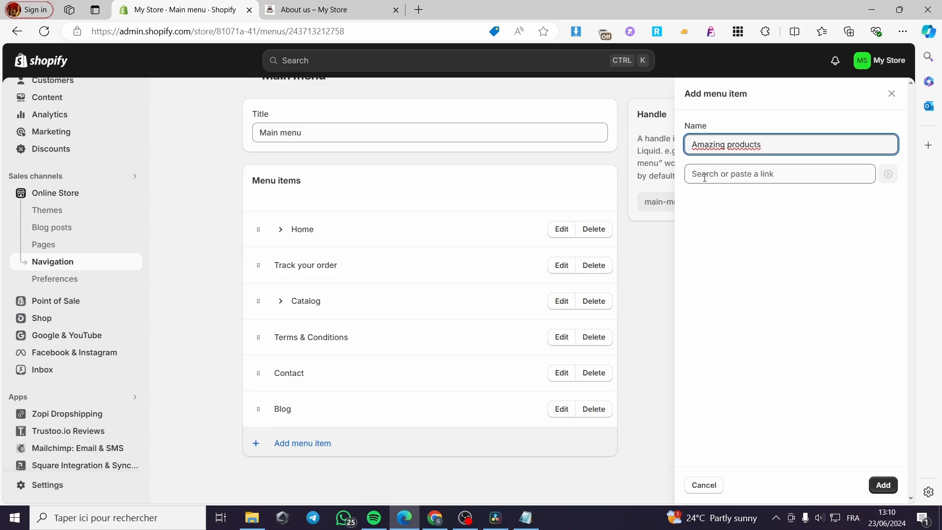
left_click(803, 176)
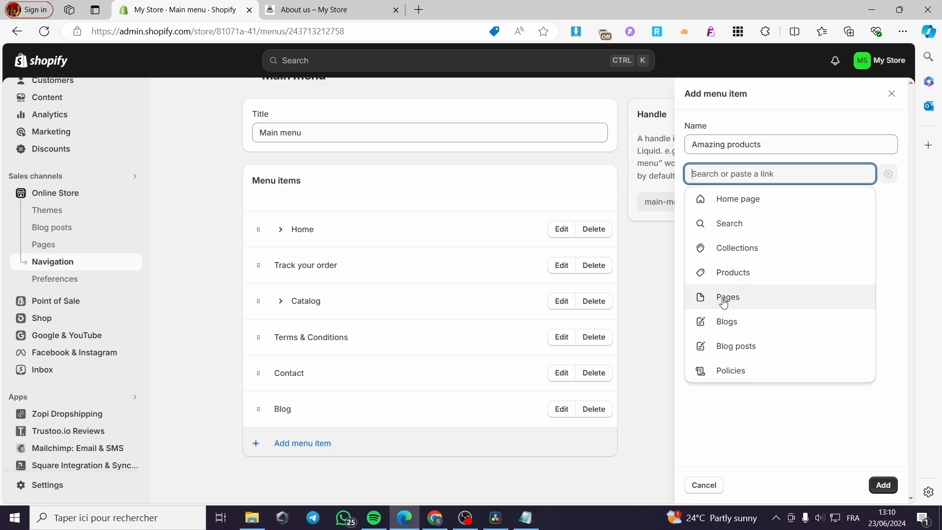
left_click(761, 303)
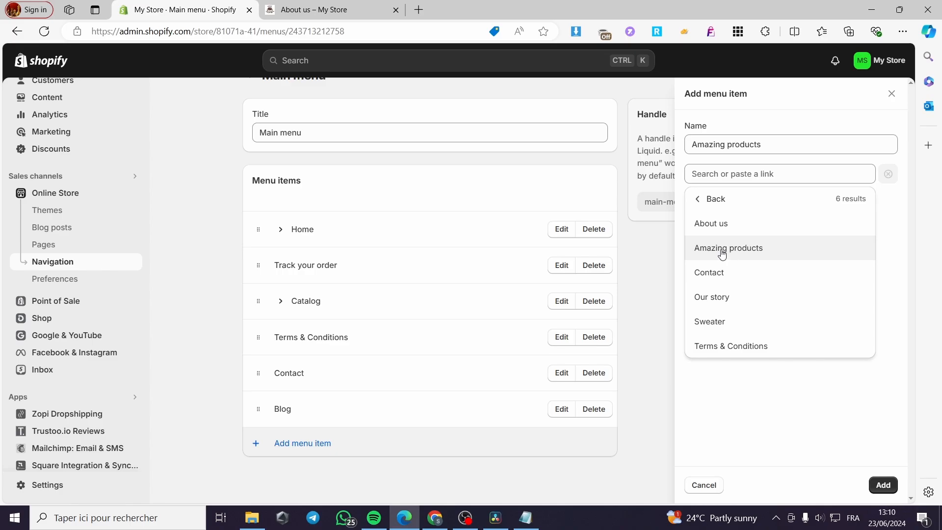
left_click(750, 253)
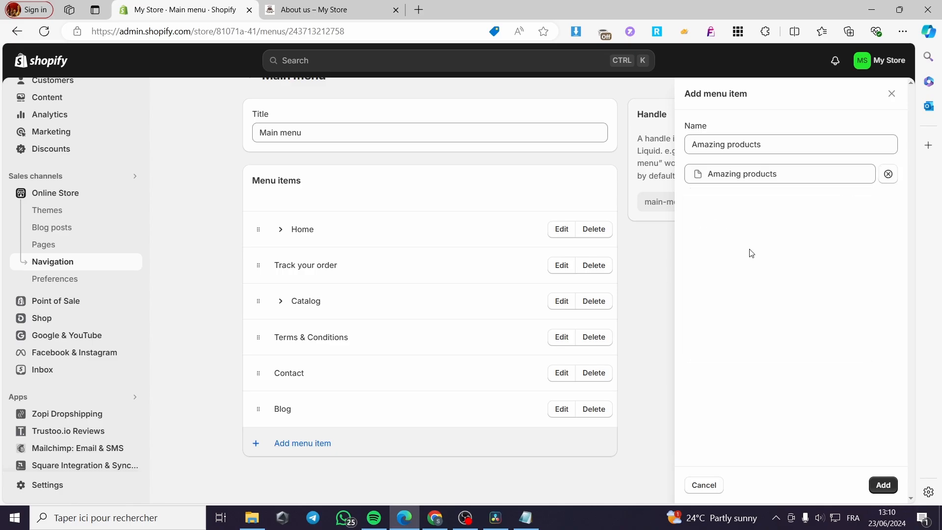
left_click(882, 485)
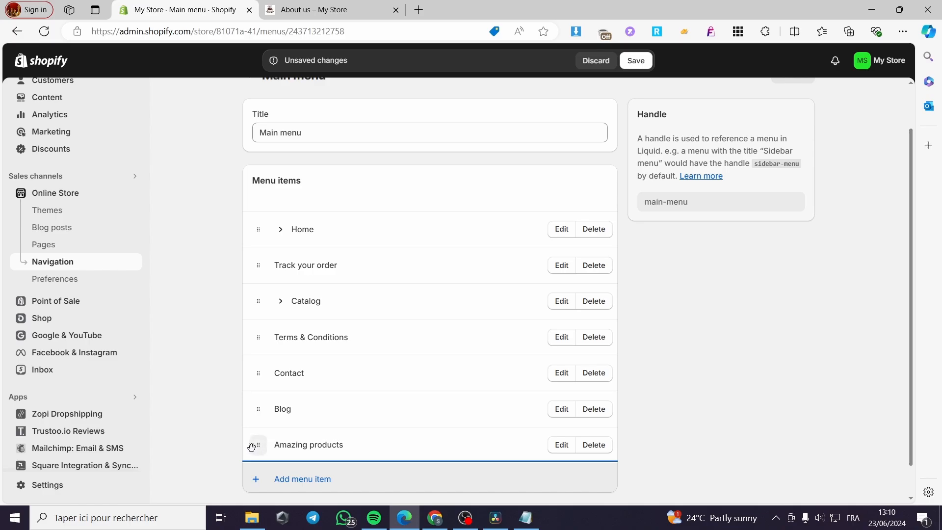
Step: Move the Amazing products item between Home and Track your order at the top level, and save the menu
left_click_drag(259, 448, 259, 338)
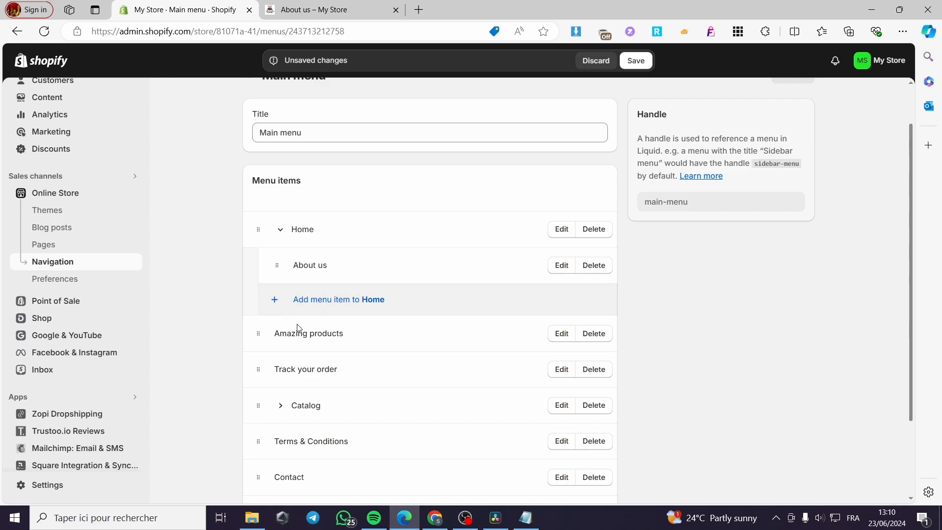
left_click(634, 60)
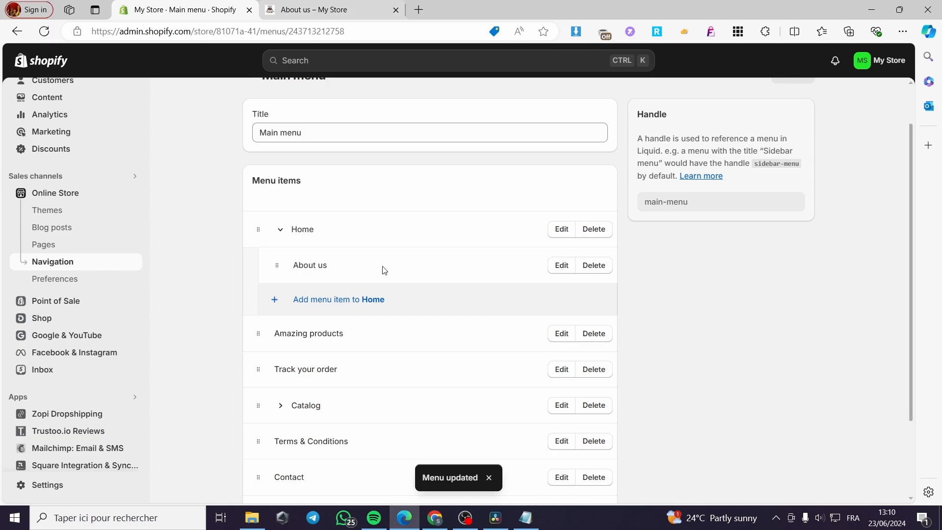
Step: Load the live storefront's home page at jacksmithclothes.space, view the Amazing products page from the header menu, and close the storefront
left_click(339, 9)
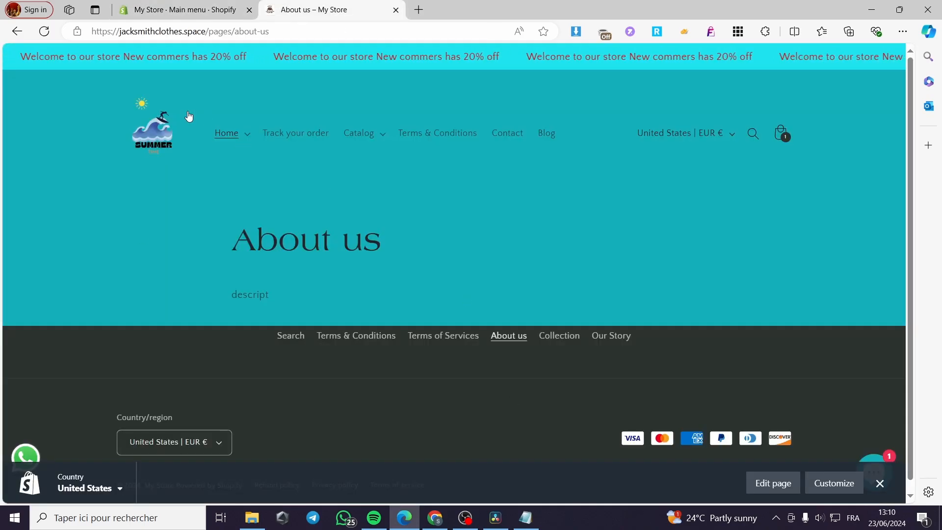
left_click(227, 134)
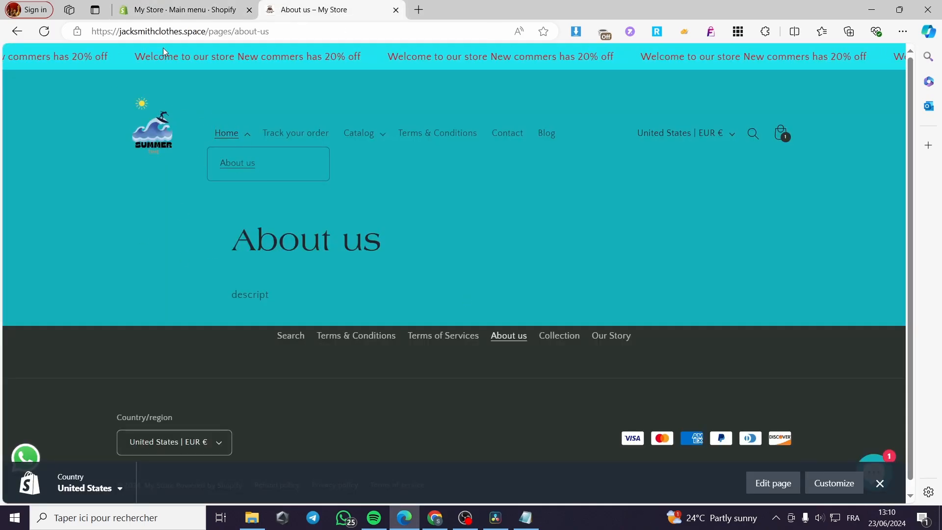
double_click(229, 139)
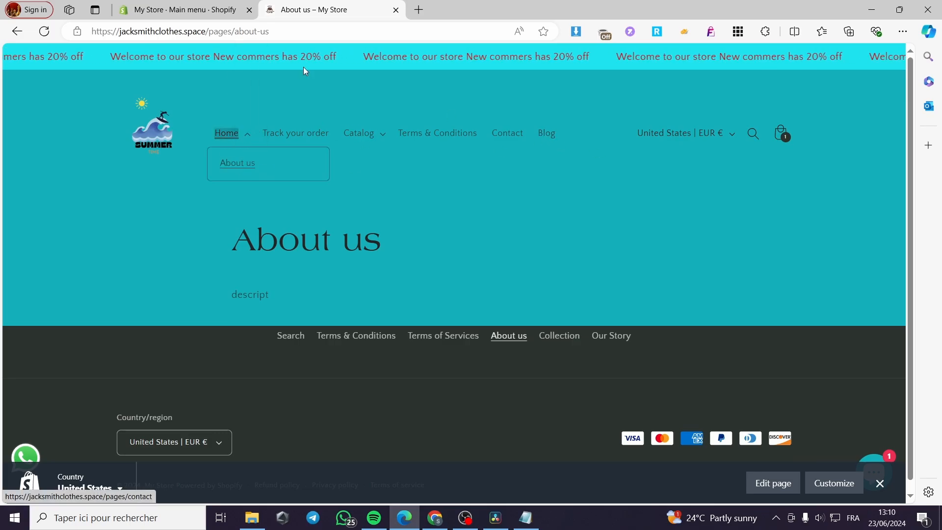
double_click(281, 32)
key("BackSpace")
key("BackSpace")
key("BackSpace")
key("BackSpace")
key("BackSpace")
key("BackSpace")
key("BackSpace")
key("BackSpace")
key("BackSpace")
key("BackSpace")
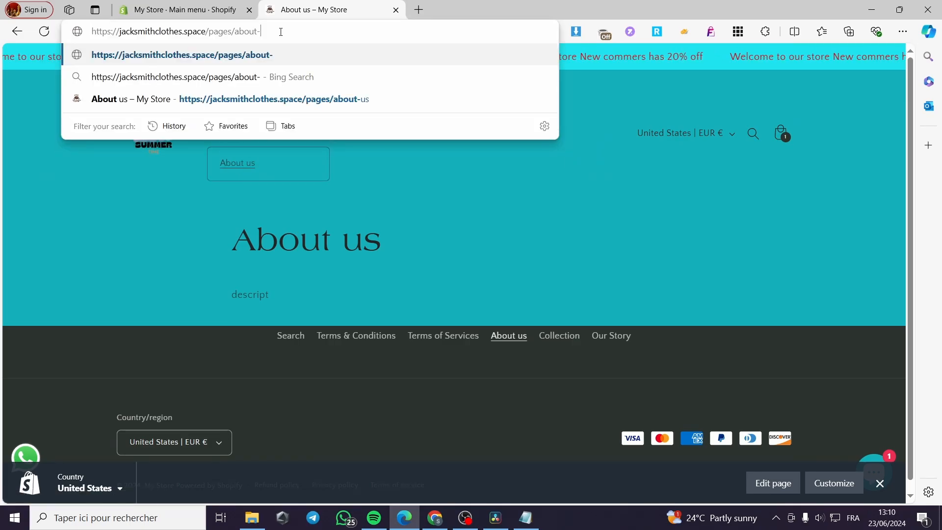
key("BackSpace")
key("BackSpace")
key("BackSpace")
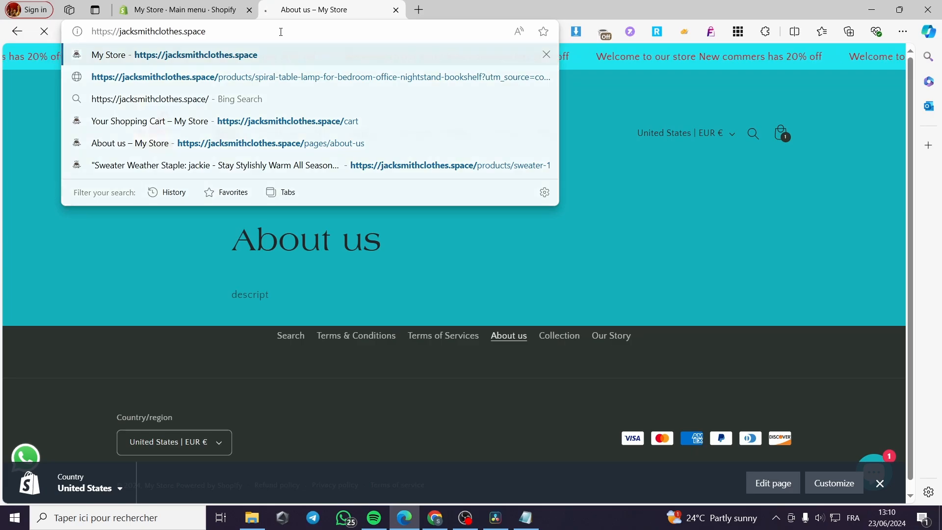
key("Return")
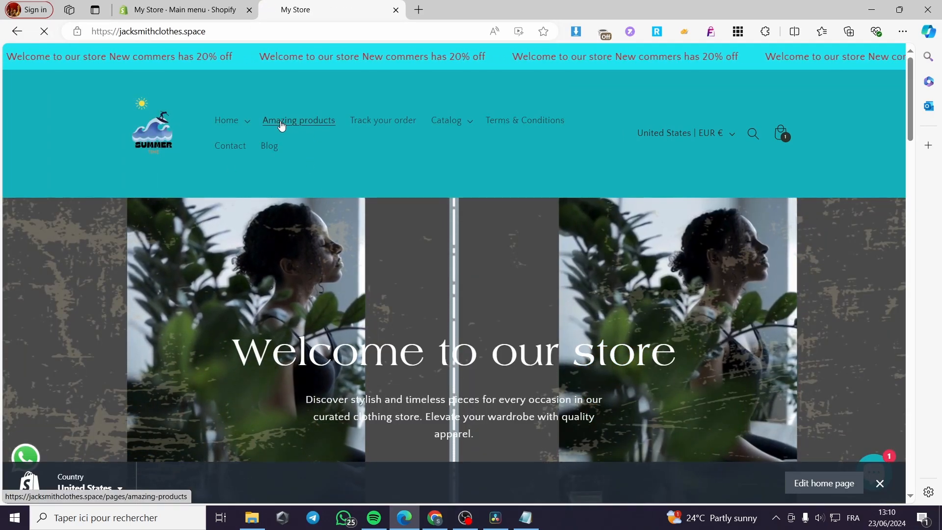
left_click(307, 126)
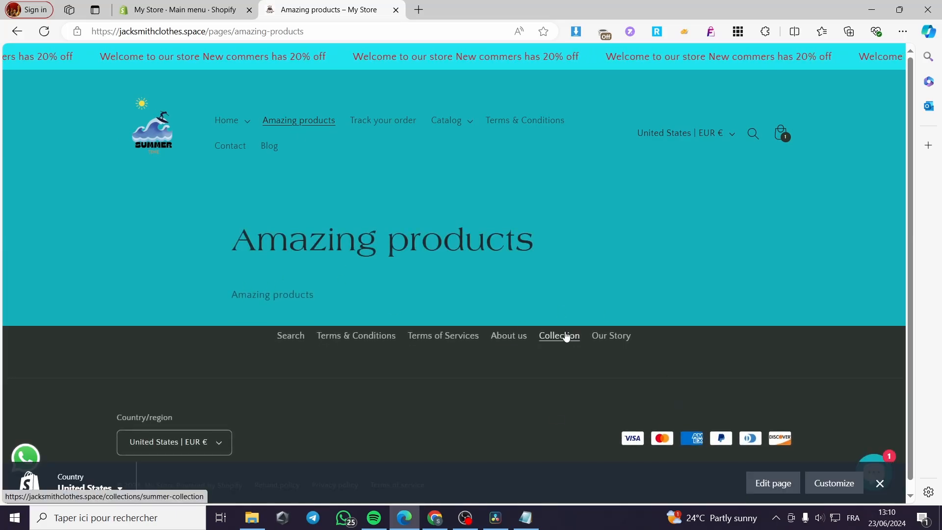
left_click(396, 9)
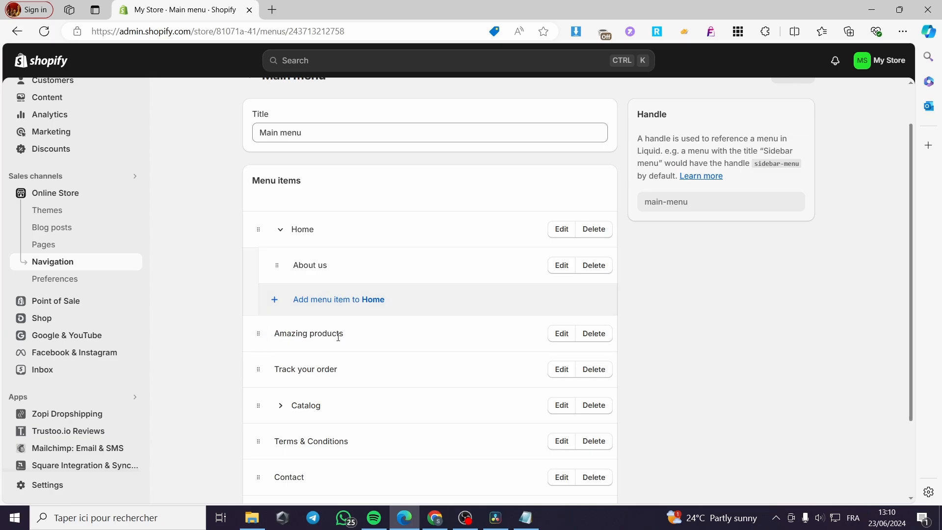
Step: Relink the Amazing products item in the Main menu to the News blog, and save the menu
left_click(559, 335)
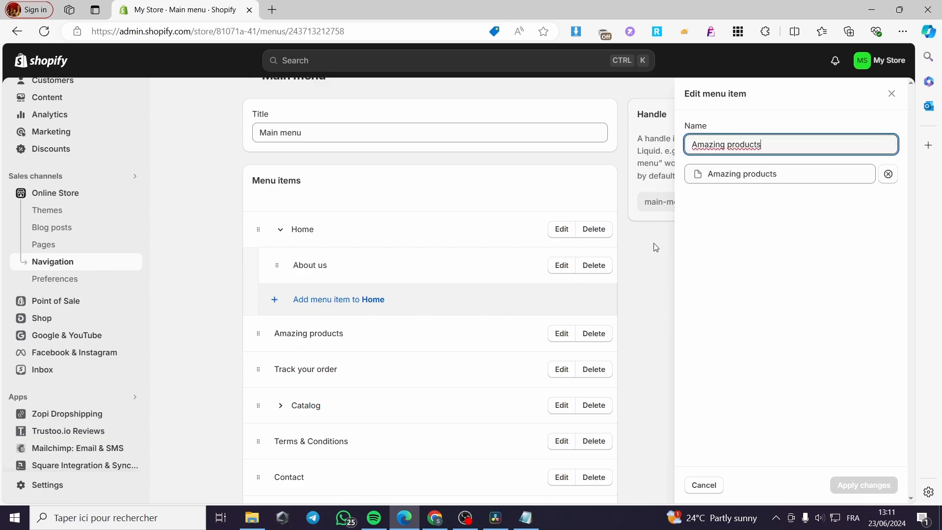
left_click(889, 176)
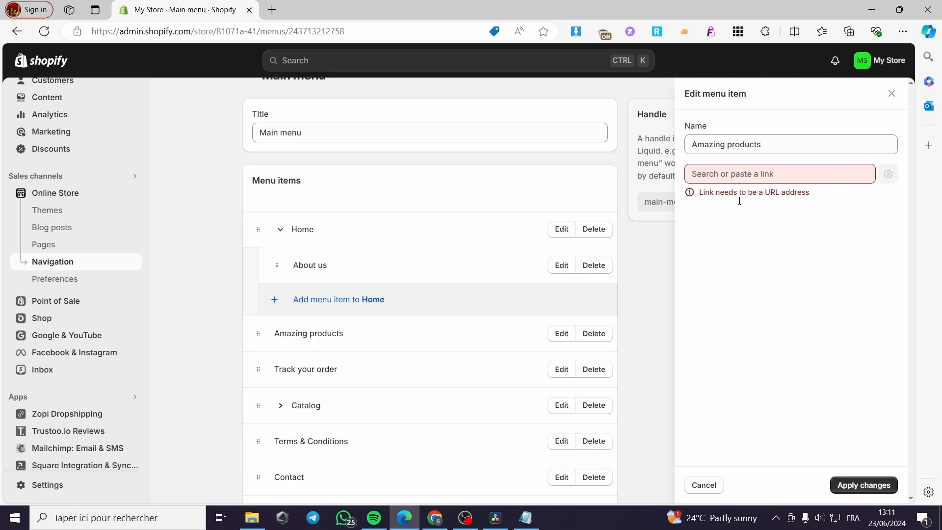
left_click(777, 177)
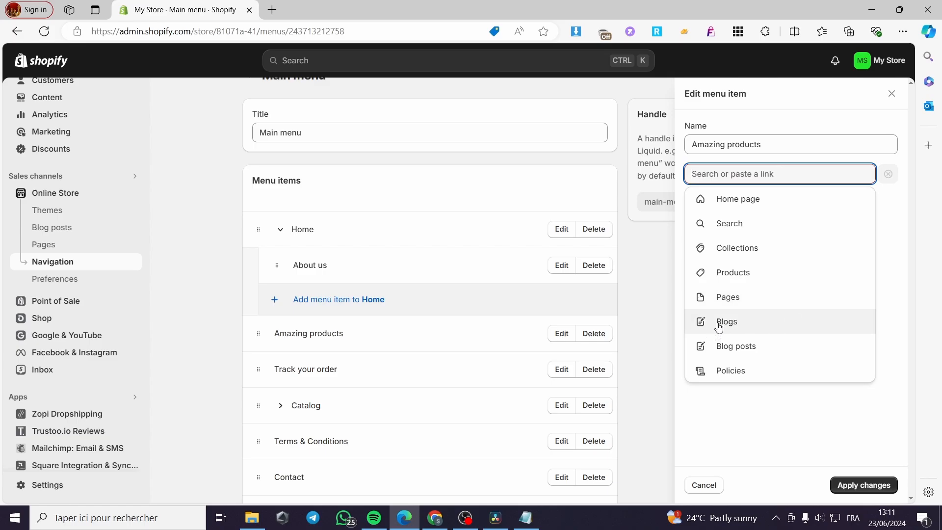
left_click(761, 329)
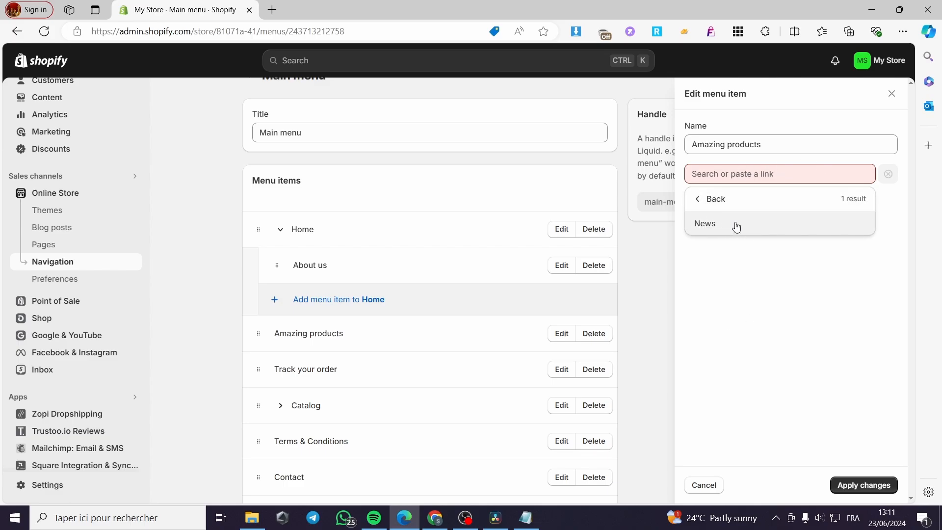
left_click(721, 230)
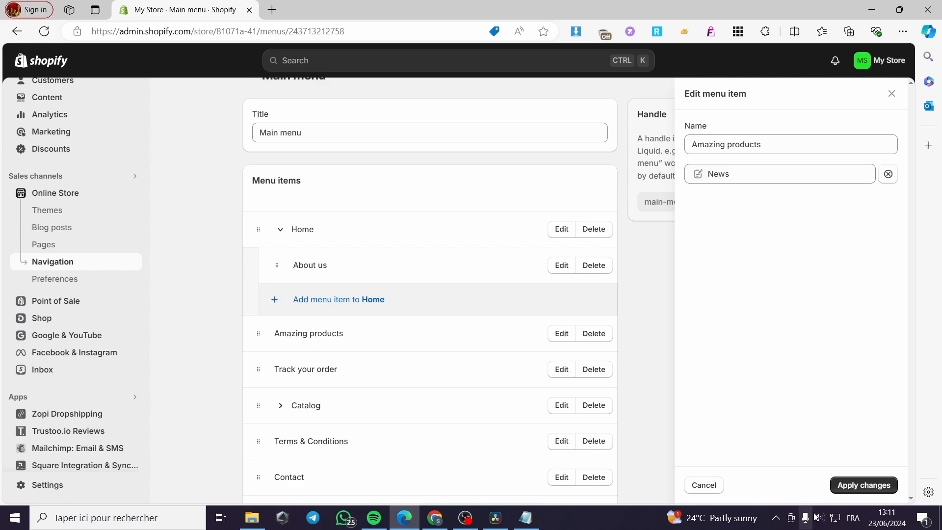
left_click(886, 488)
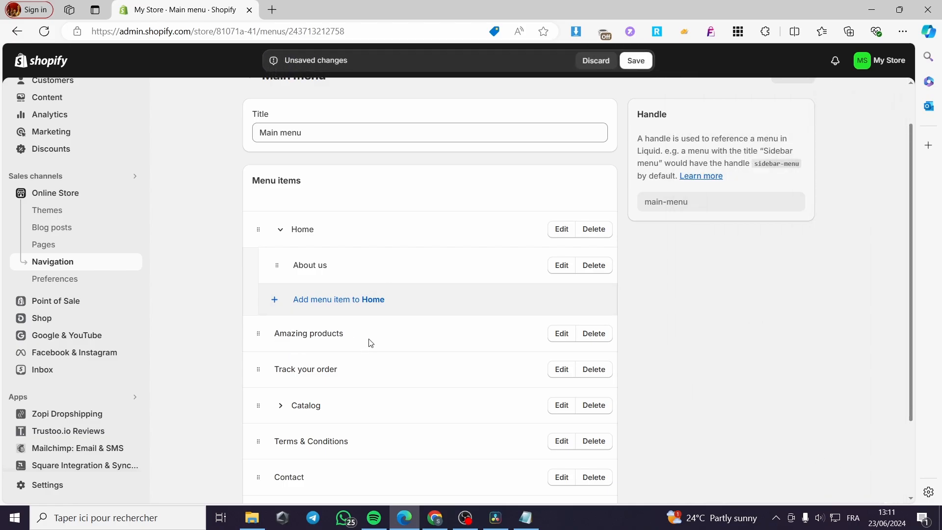
left_click(639, 58)
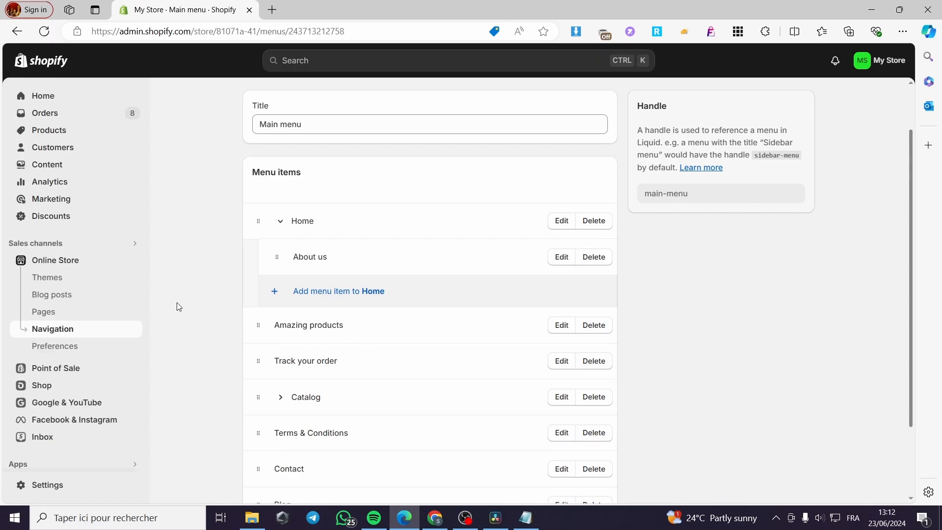
Step: View the live online store and follow the Amazing products link in its header menu
mouse_move(132, 261)
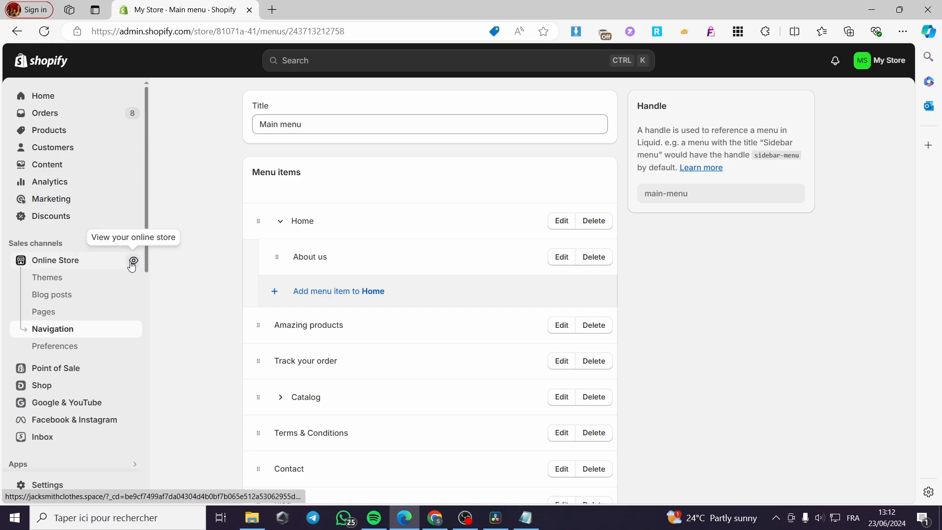
left_click(134, 262)
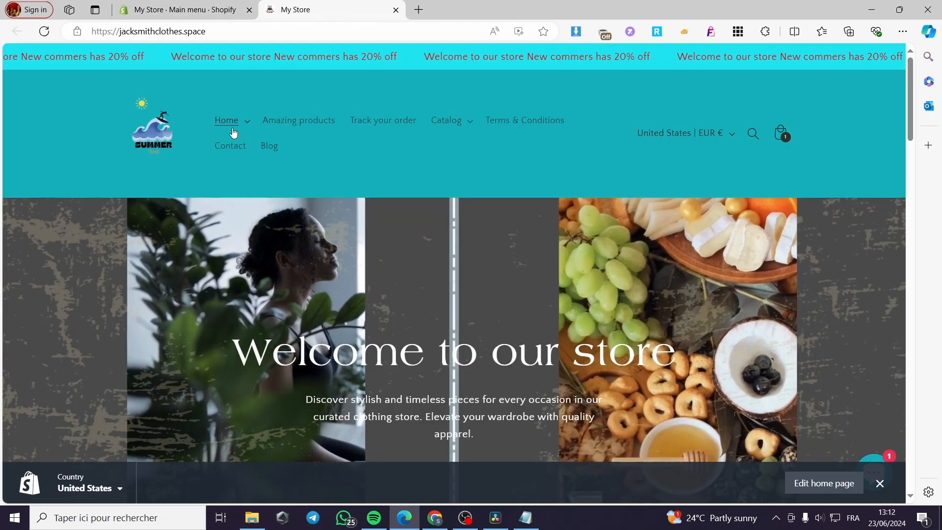
left_click(301, 125)
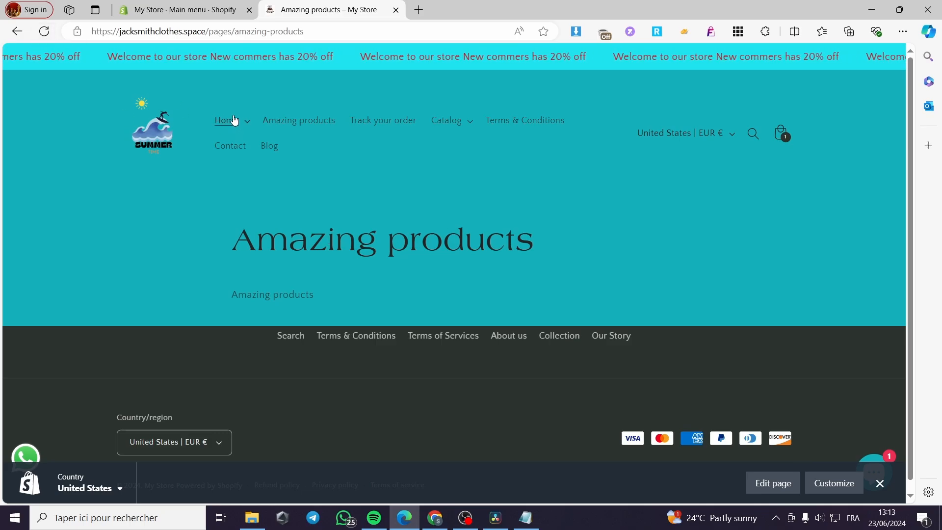
Step: Return to the home page at jacksmithclothes.space, reload it, and follow the Amazing products header link again
left_click_drag(340, 36, 219, 32)
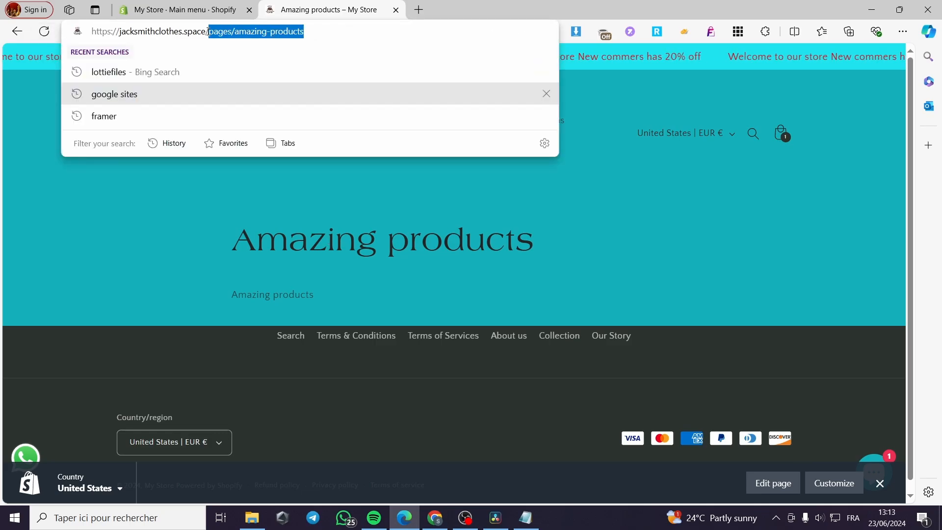
key("BackSpace")
key("Return")
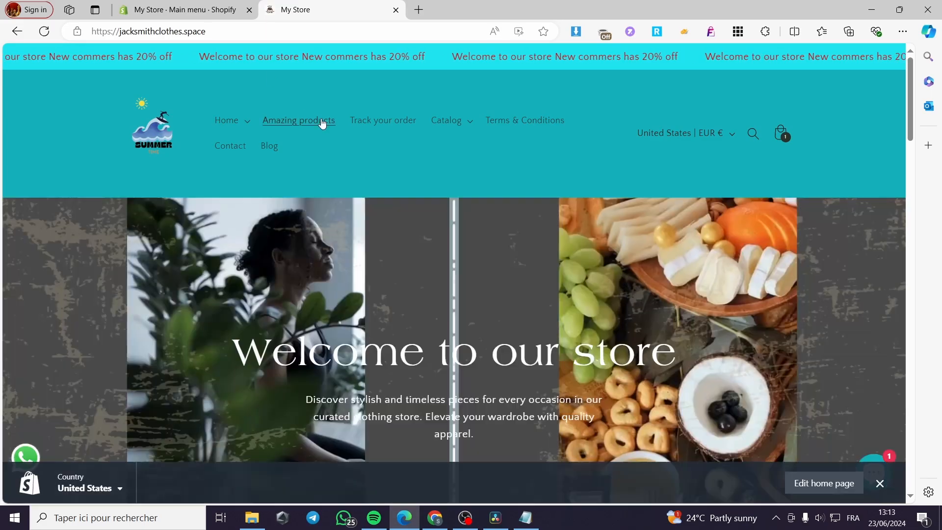
left_click(45, 33)
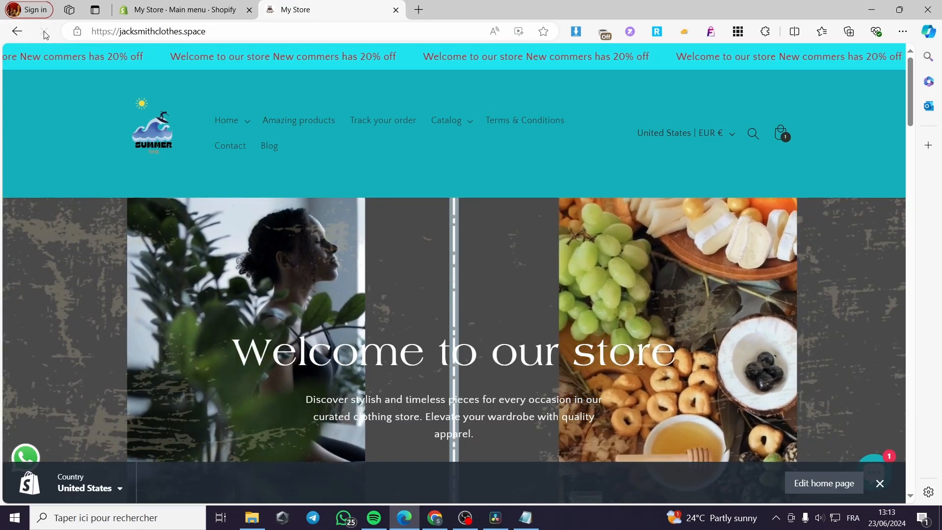
left_click(44, 33)
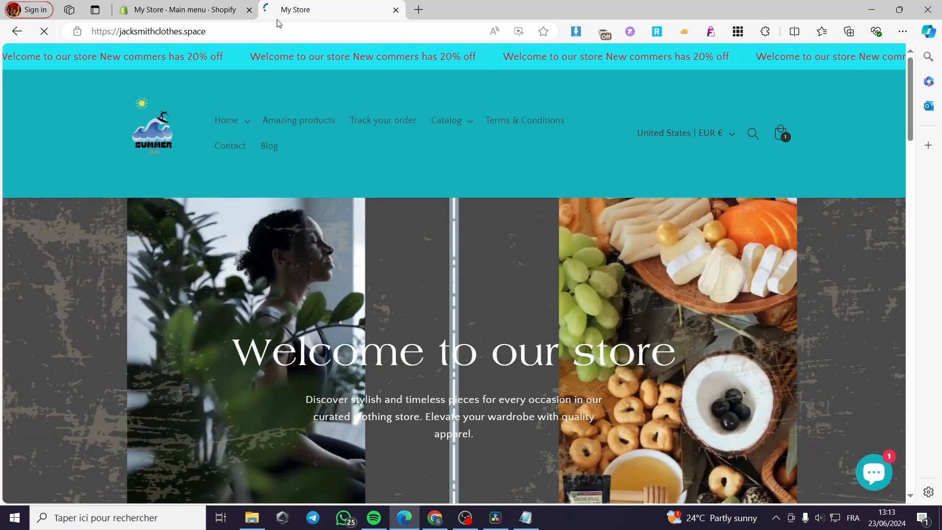
left_click(296, 124)
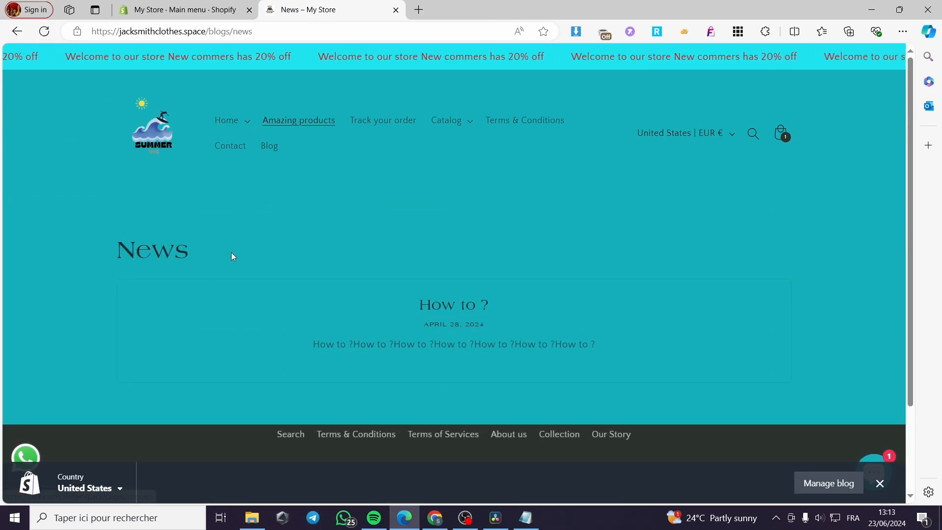
Step: Examine the News blog page, view its "How to ?" post, and go back to the blog
left_click_drag(233, 256, 112, 248)
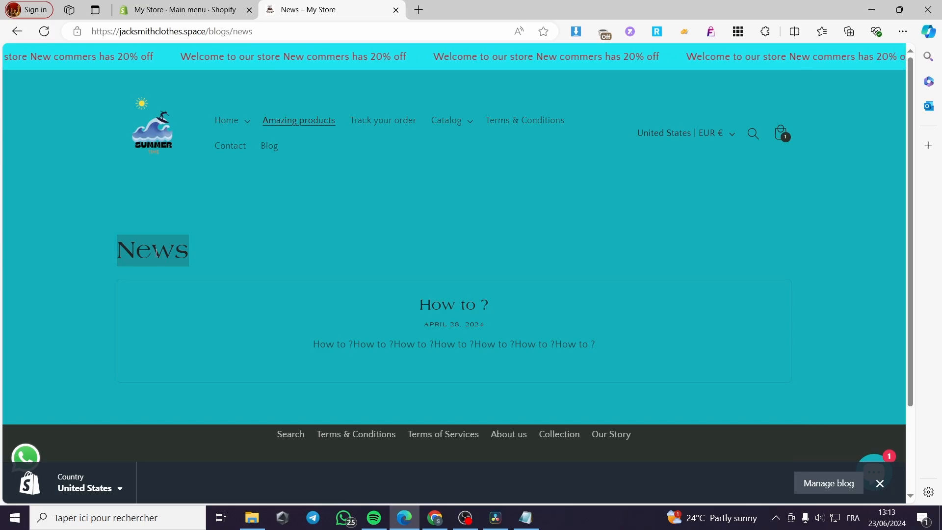
left_click(269, 263)
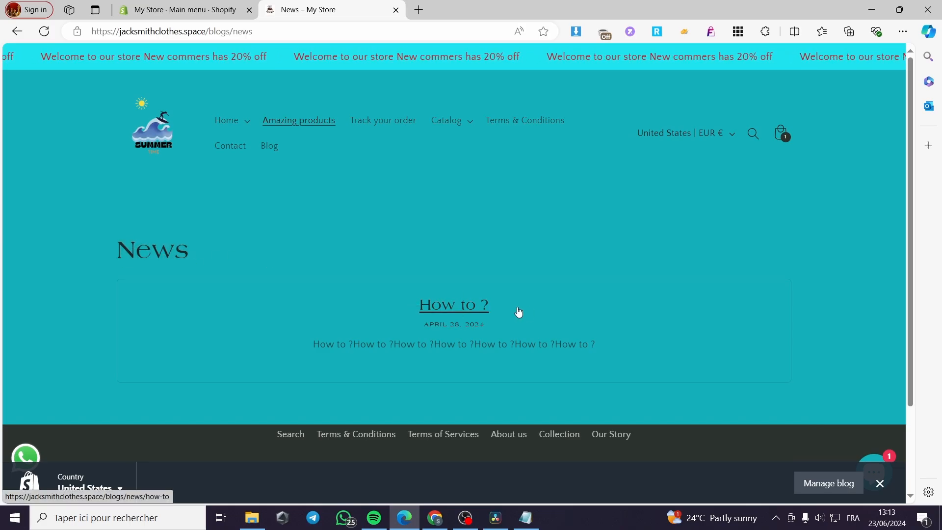
scroll(498, 343, "down", 1)
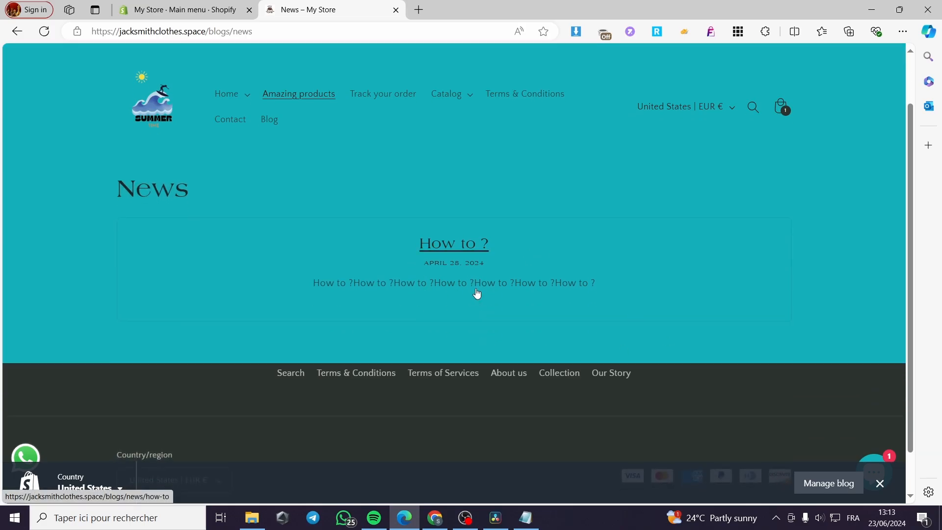
left_click(475, 250)
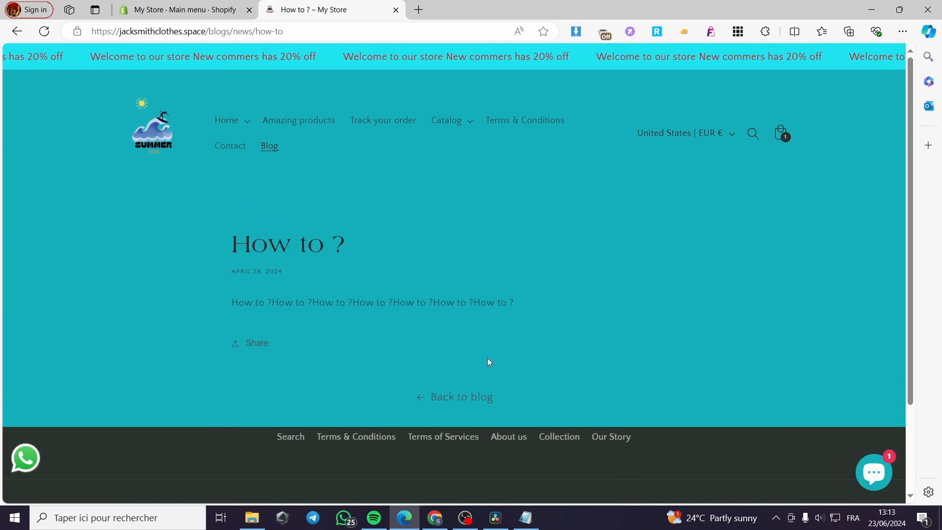
left_click(445, 399)
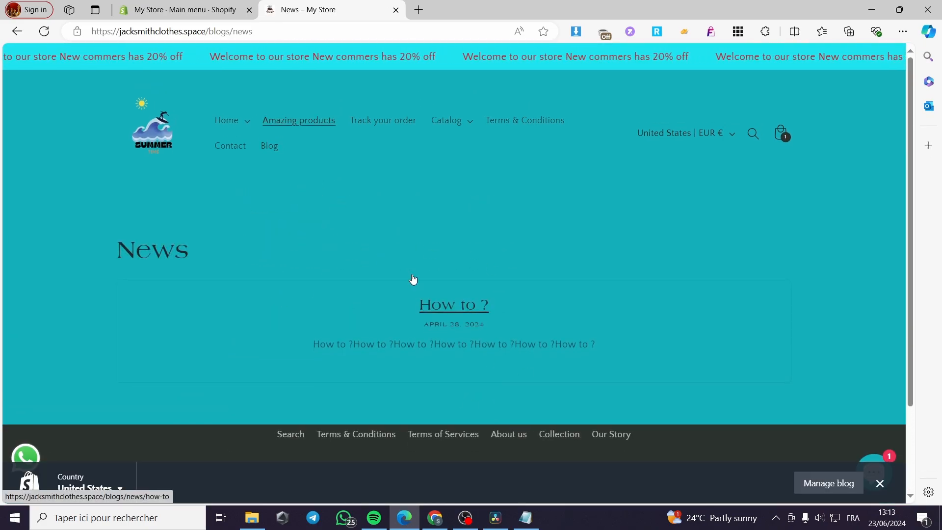